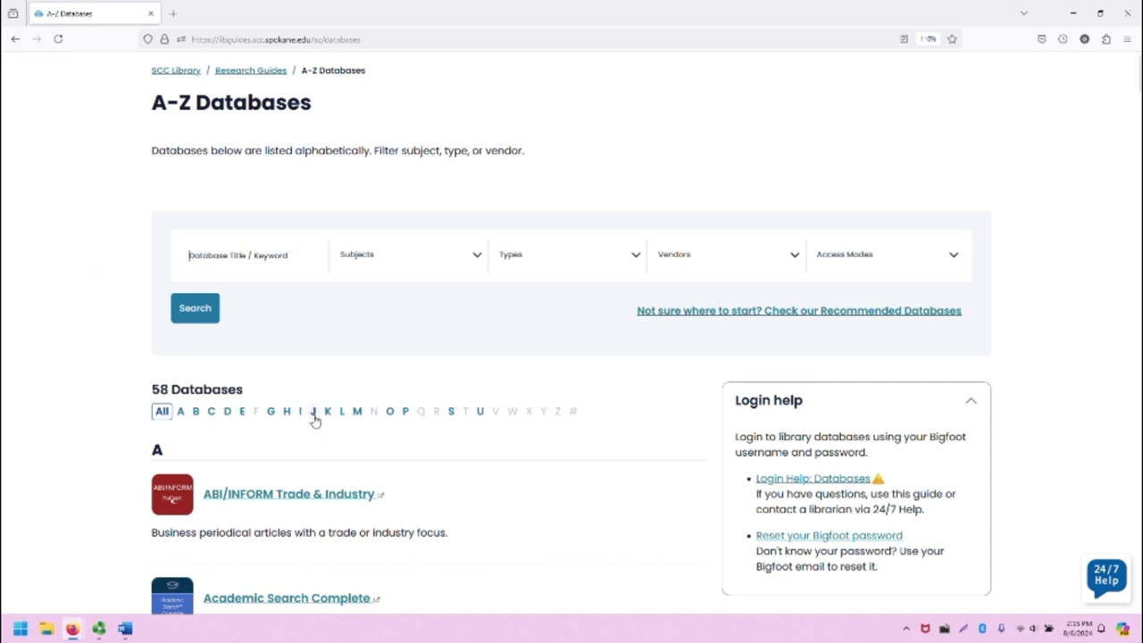
- Filter the A-Z Databases list to letter J so only JSTOR appears
click(314, 414)
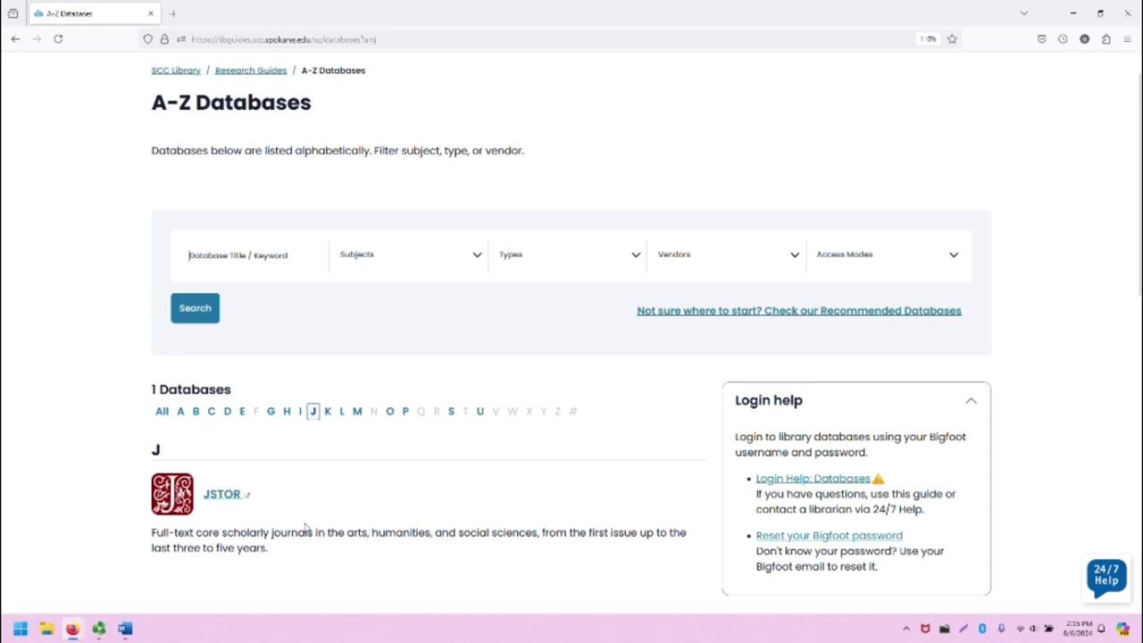
- Open JSTOR in a new tab and look over its Browse menu and main heading
click(229, 497)
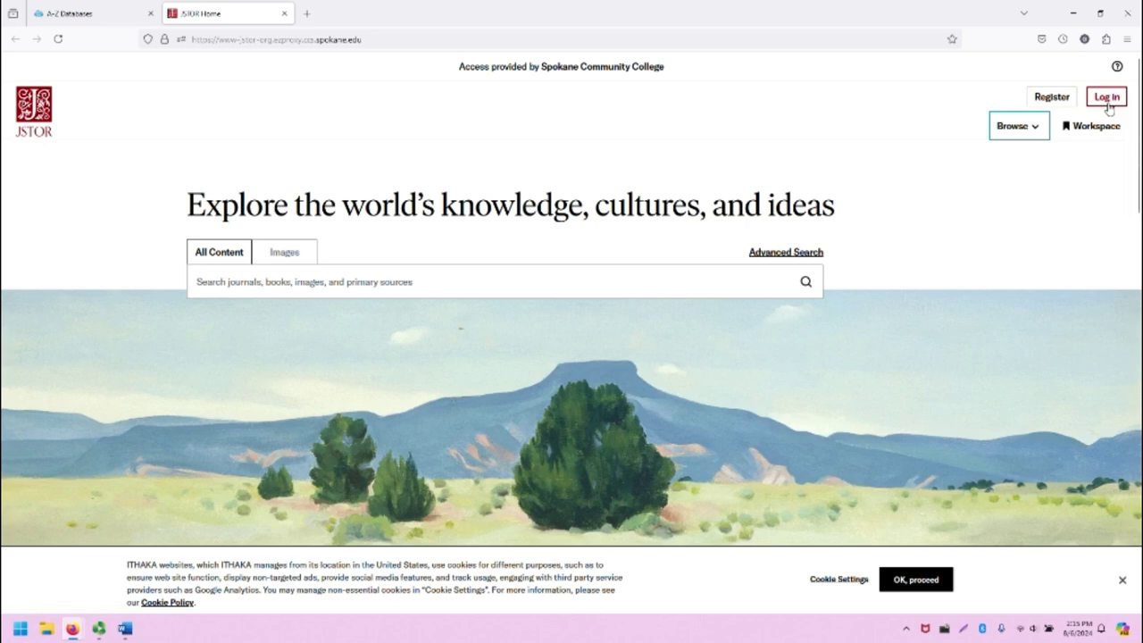
click(1017, 125)
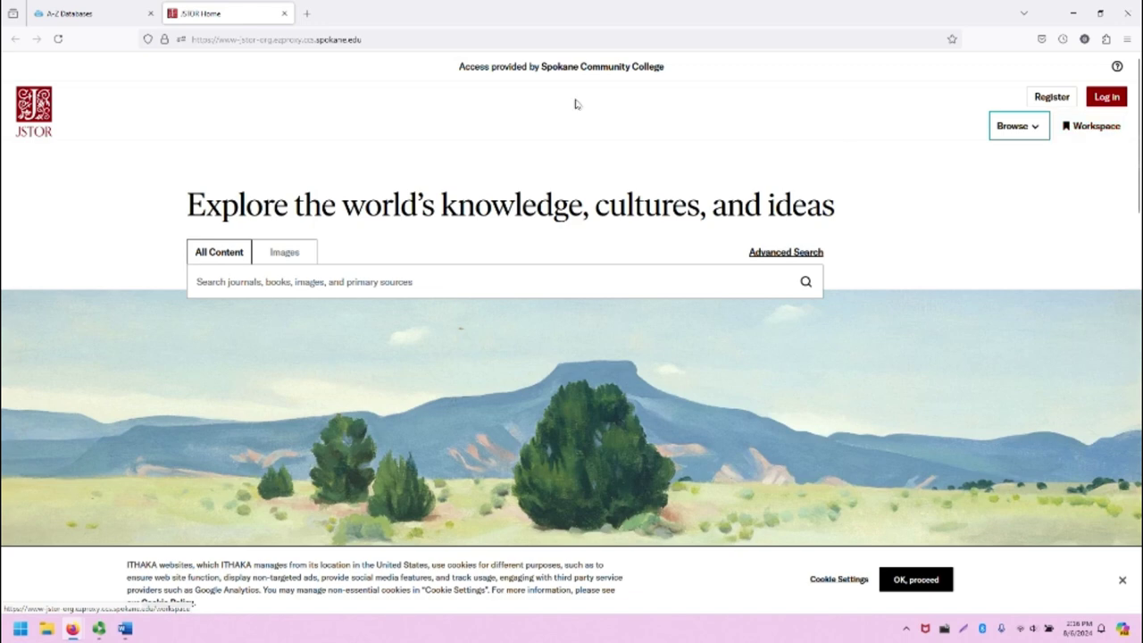
drag(189, 207, 847, 233)
click(698, 239)
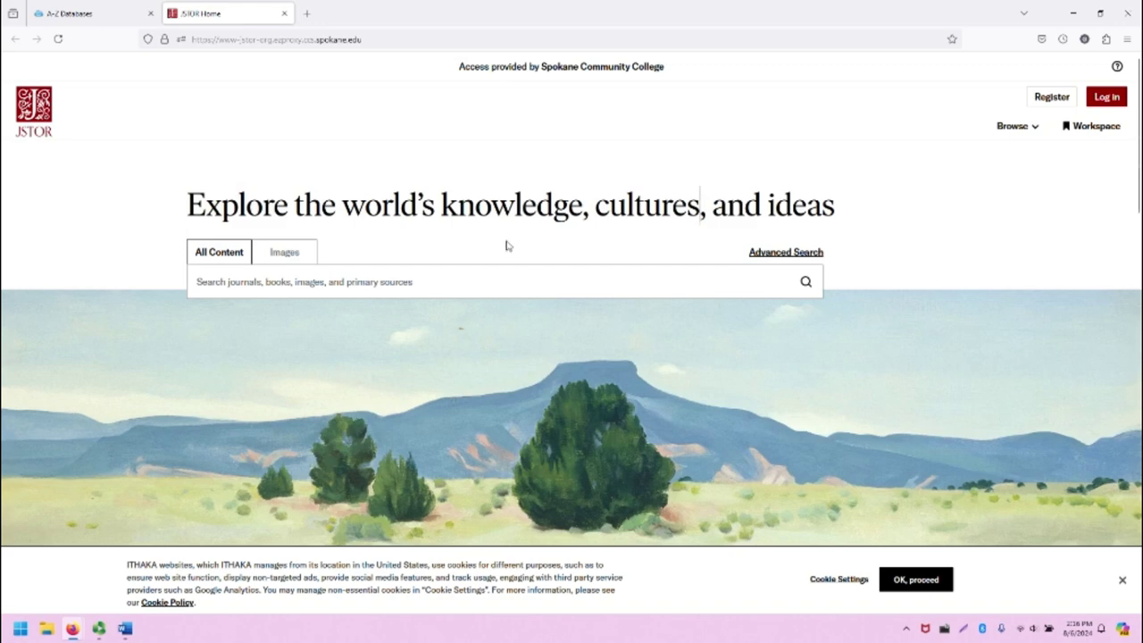
- Set the home page search scope to Images
click(214, 282)
scroll(218, 287, down, 1)
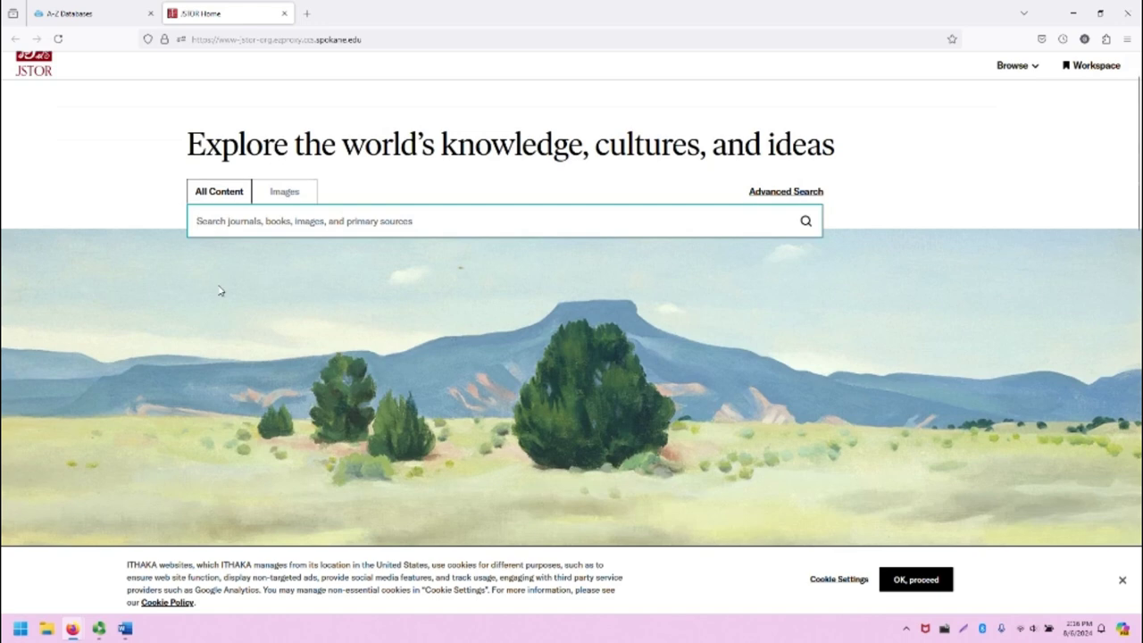
scroll(221, 287, up, 1)
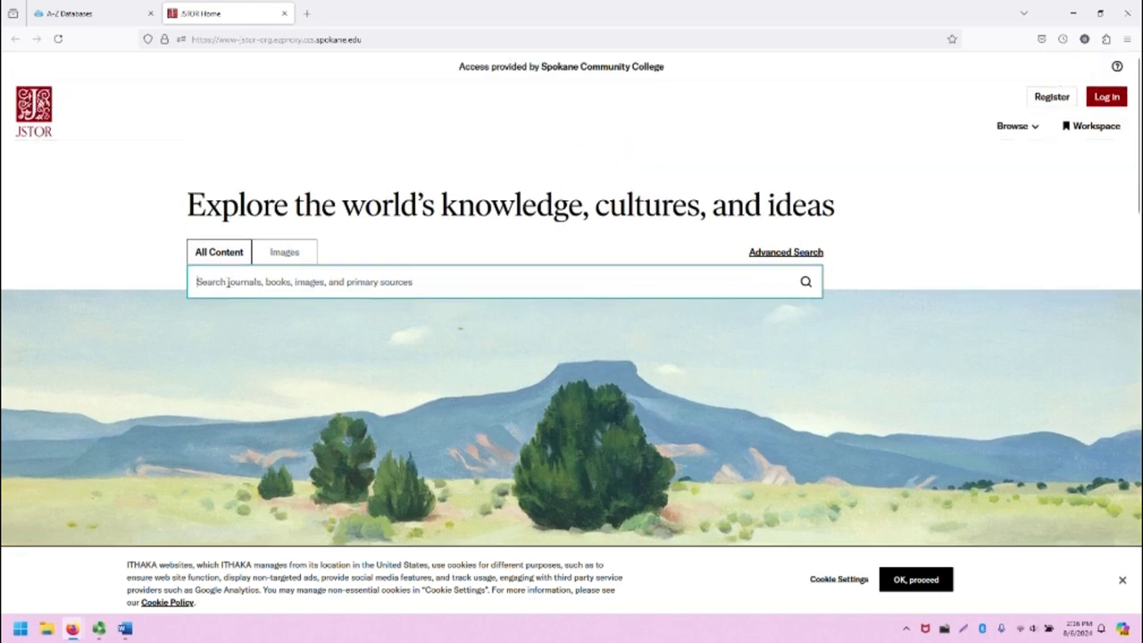
click(282, 253)
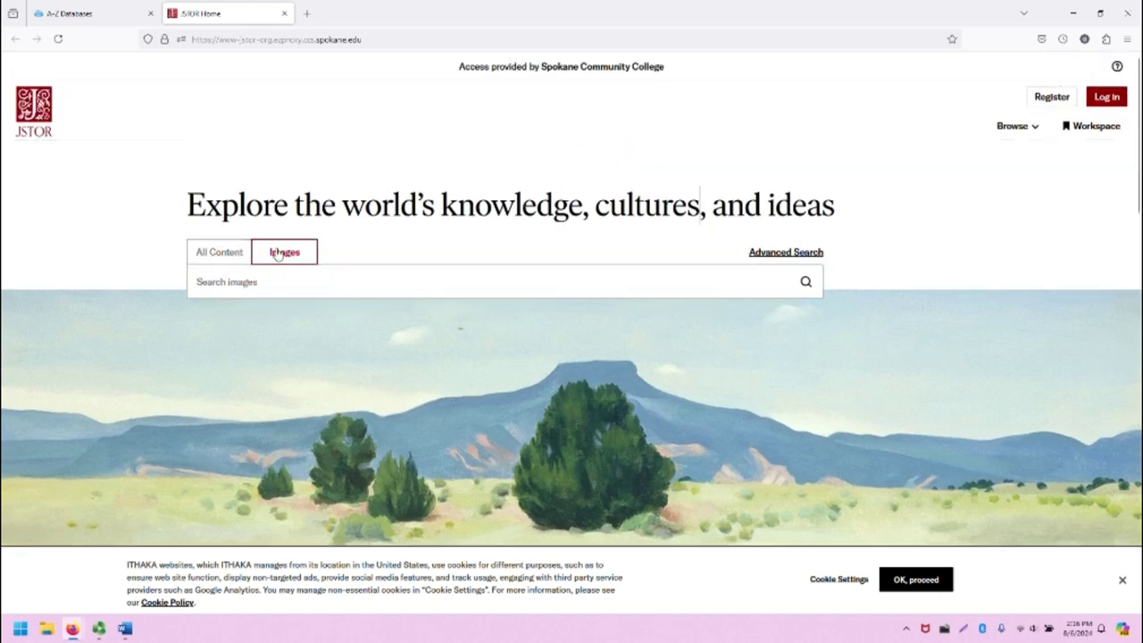
click(208, 254)
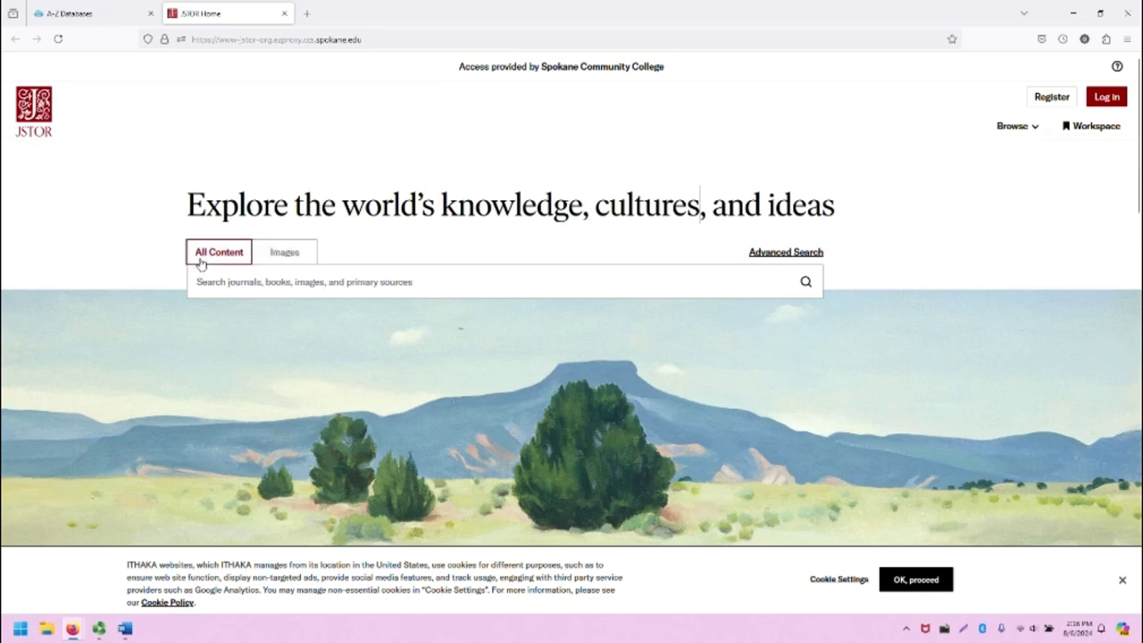
click(790, 253)
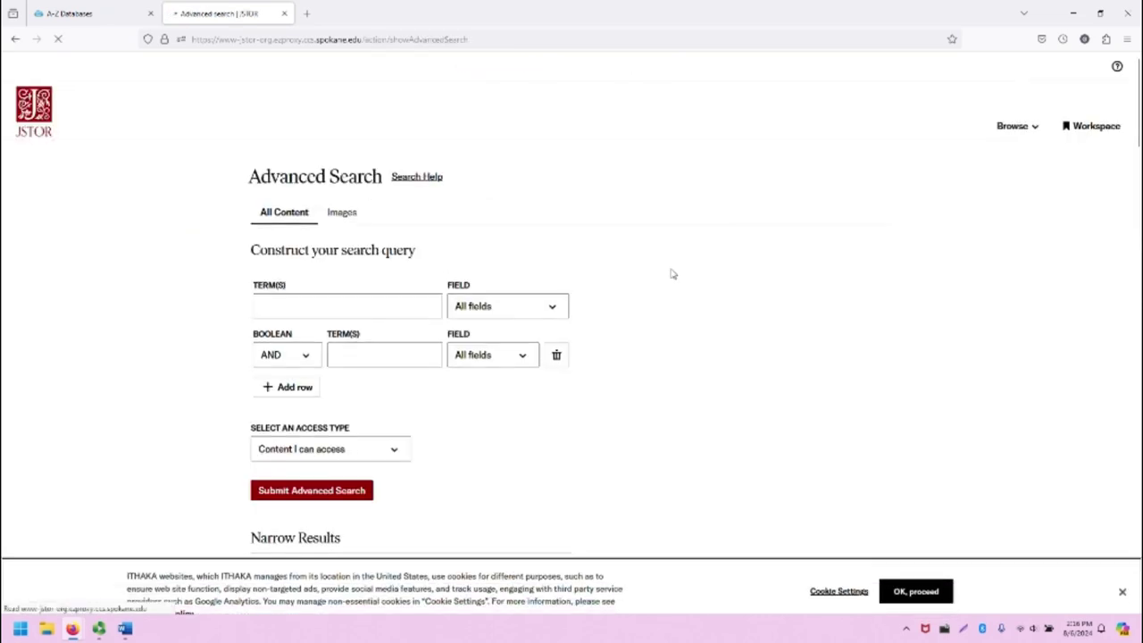
scroll(672, 274, down, 2)
scroll(658, 293, down, 2)
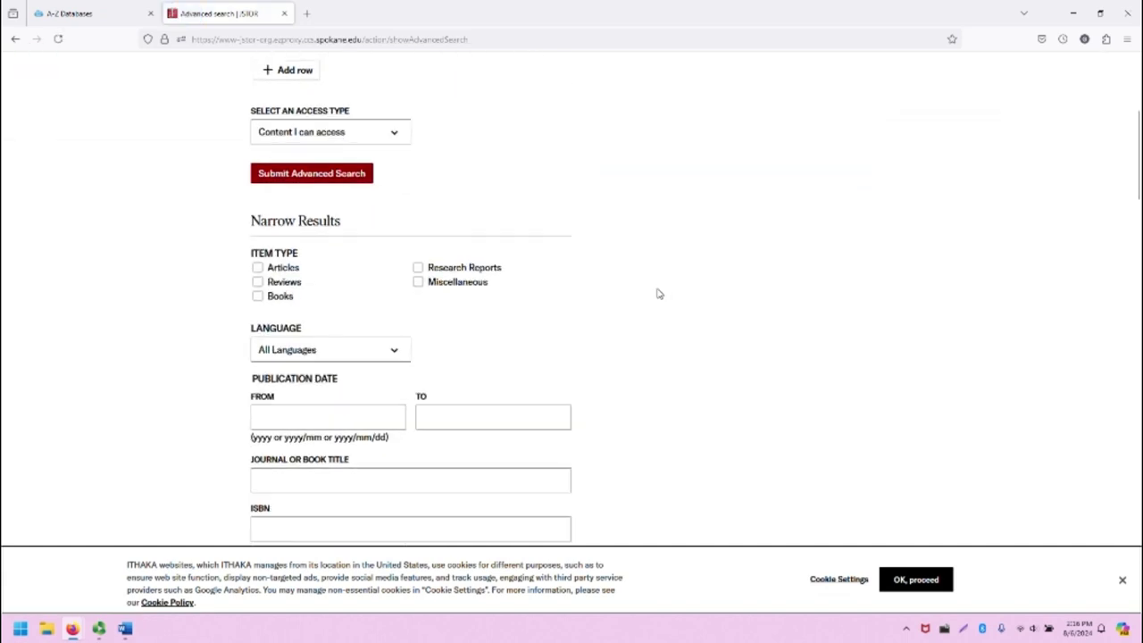
scroll(658, 294, up, 4)
click(332, 305)
click(336, 354)
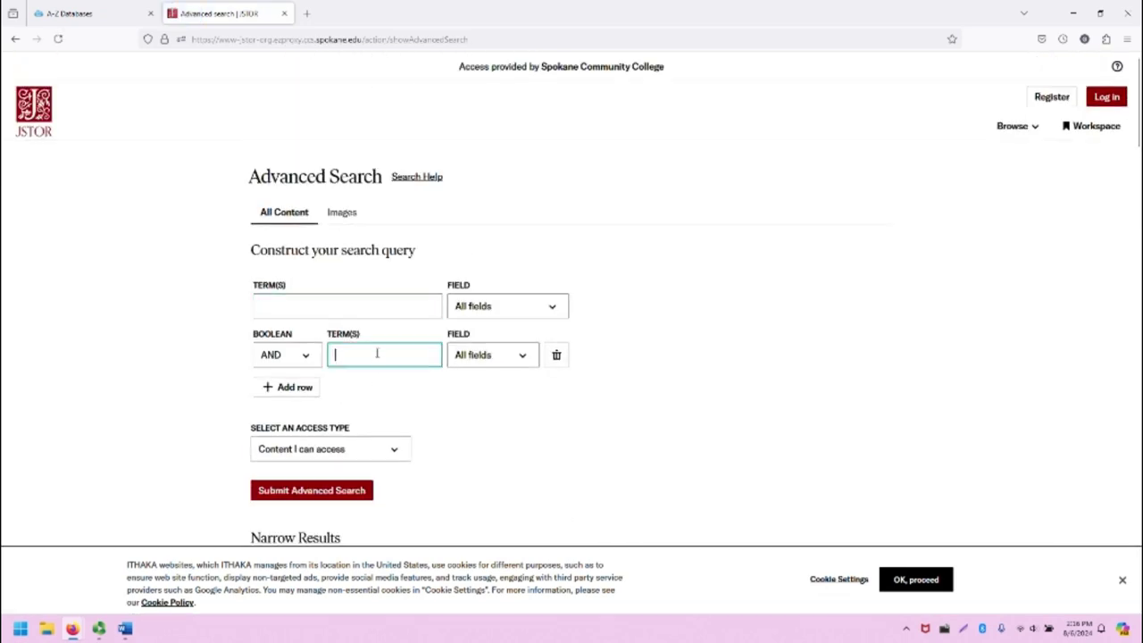
click(304, 357)
click(272, 377)
scroll(540, 444, down, 5)
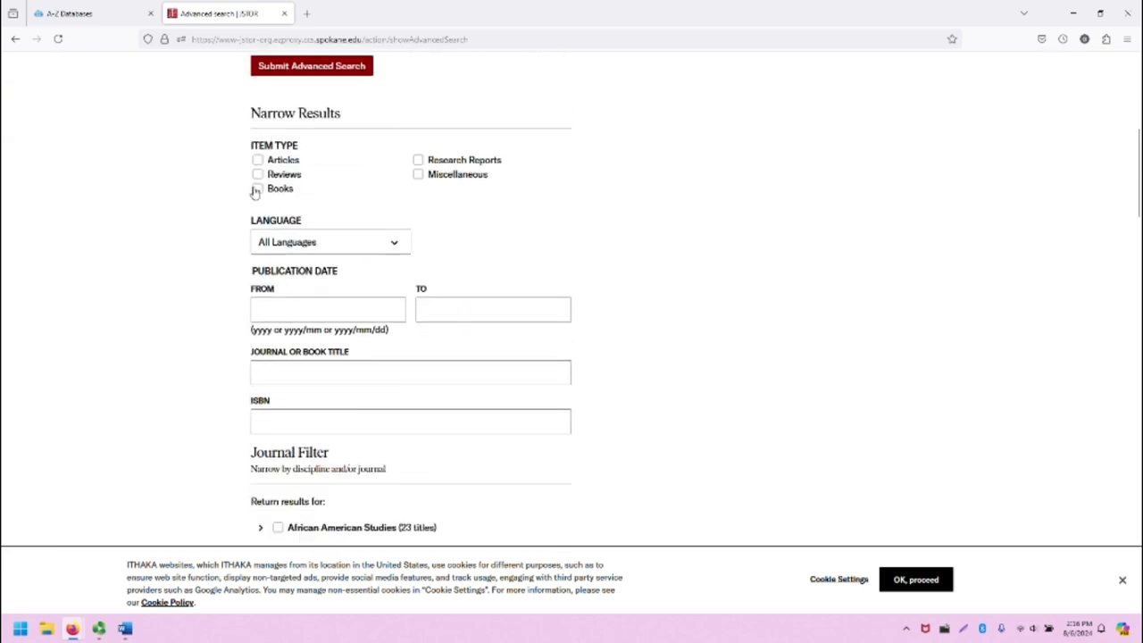
scroll(421, 263, down, 3)
scroll(418, 279, down, 7)
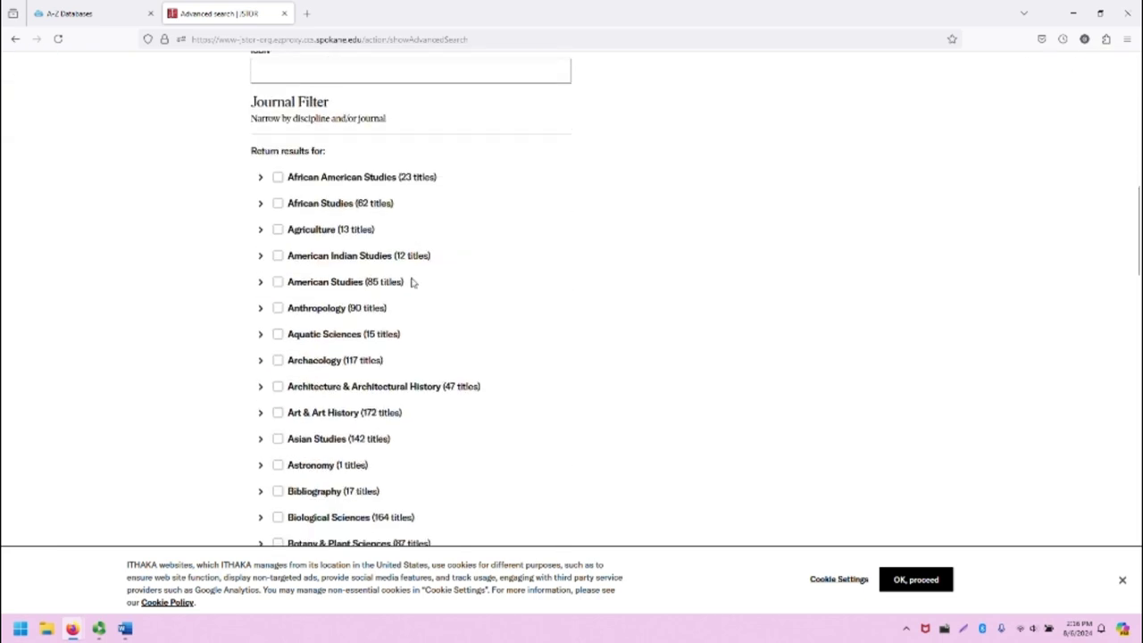
scroll(411, 282, down, 1)
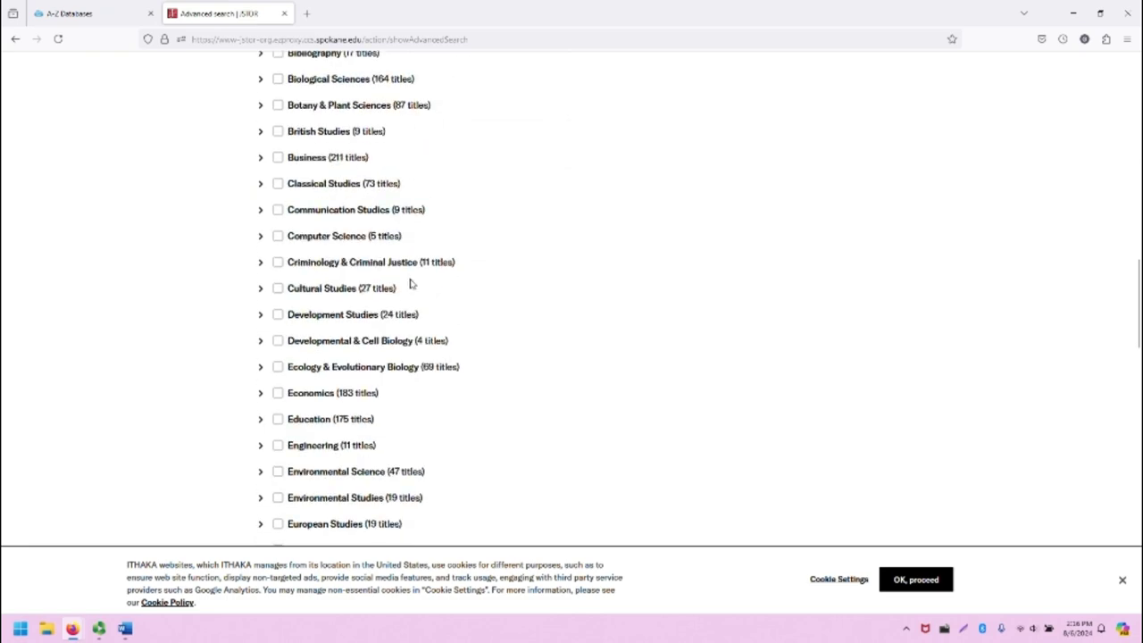
scroll(449, 331, up, 12)
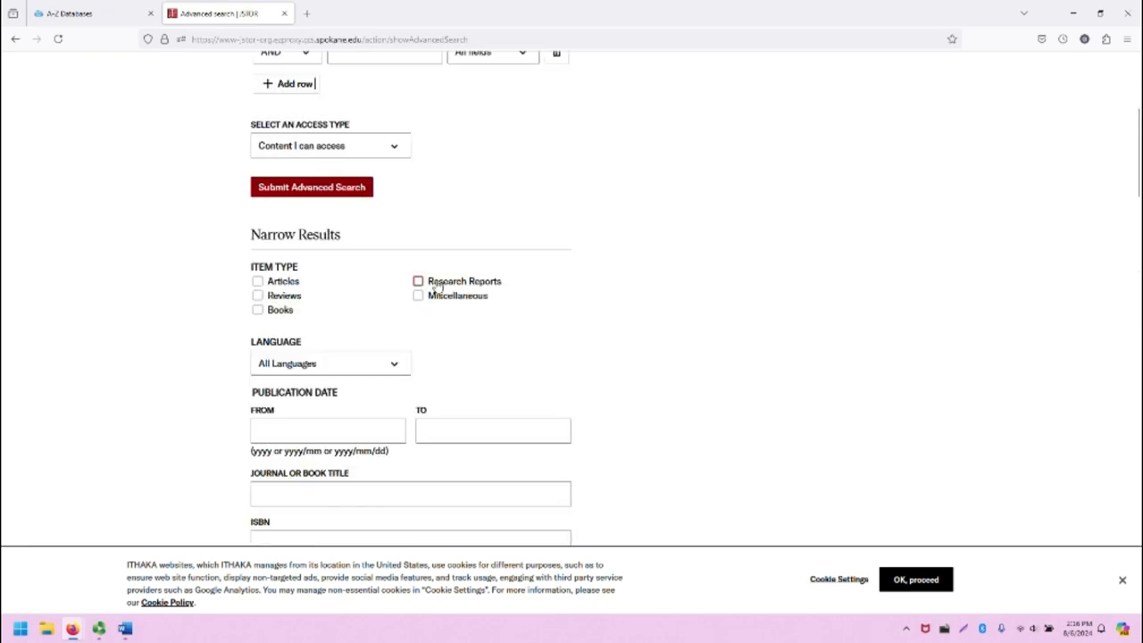
scroll(434, 280, up, 4)
key(F5)
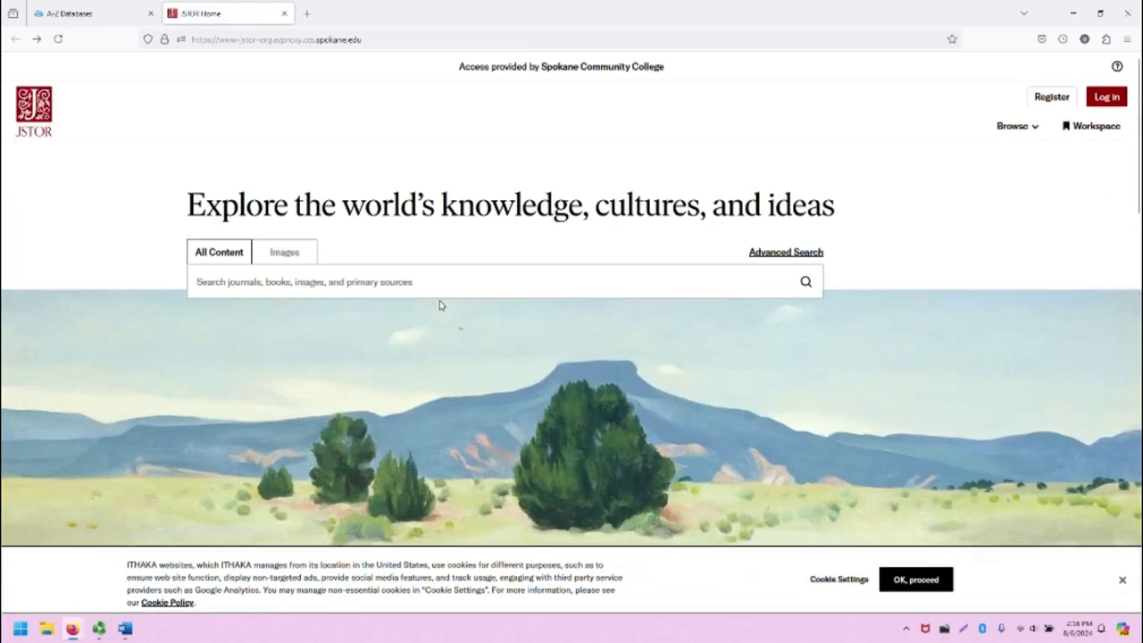
scroll(440, 306, down, 4)
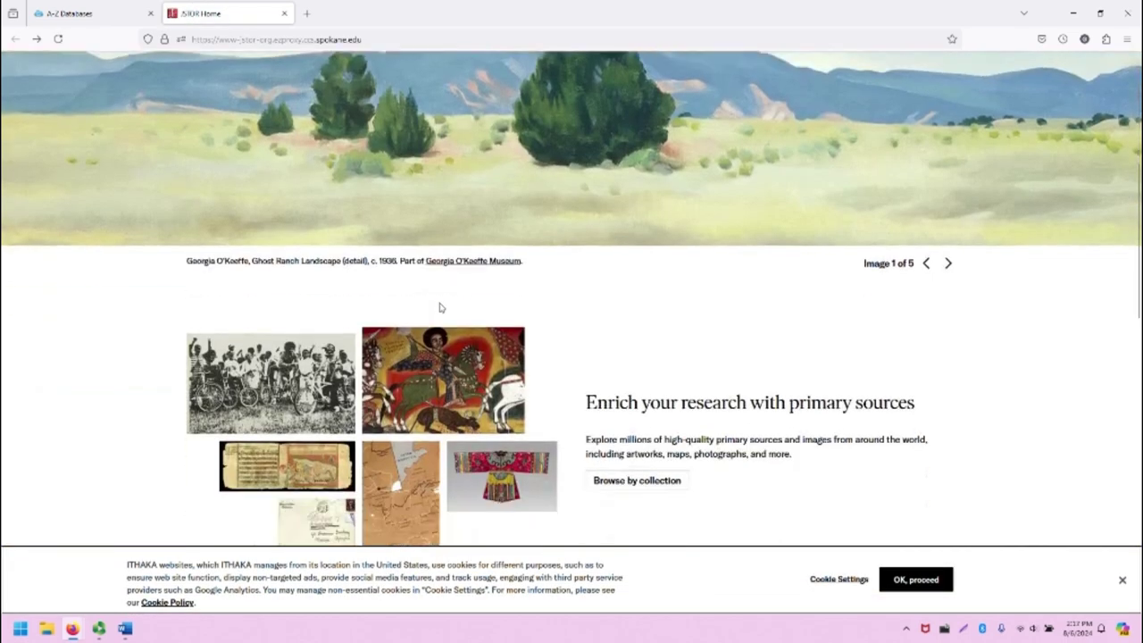
scroll(439, 307, down, 2)
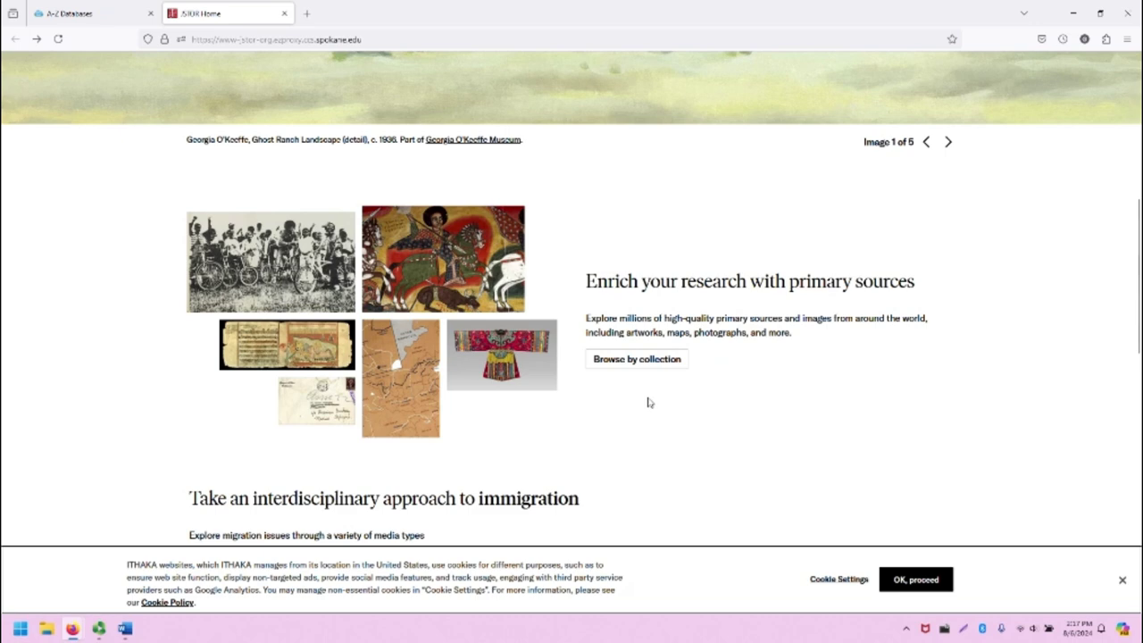
scroll(637, 383, down, 4)
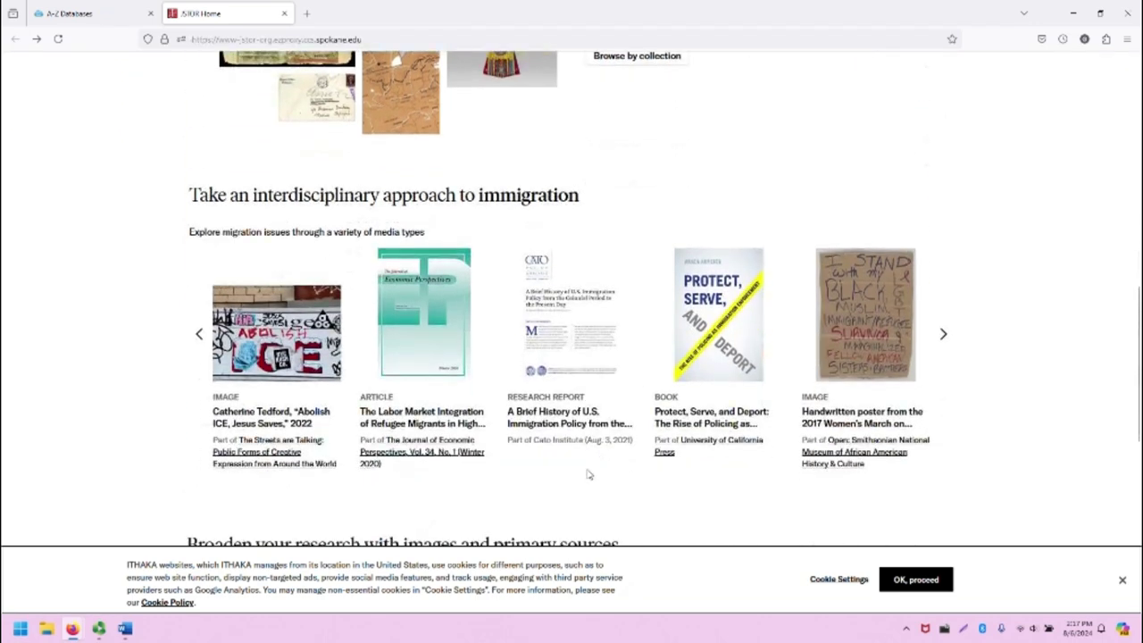
scroll(591, 476, down, 1)
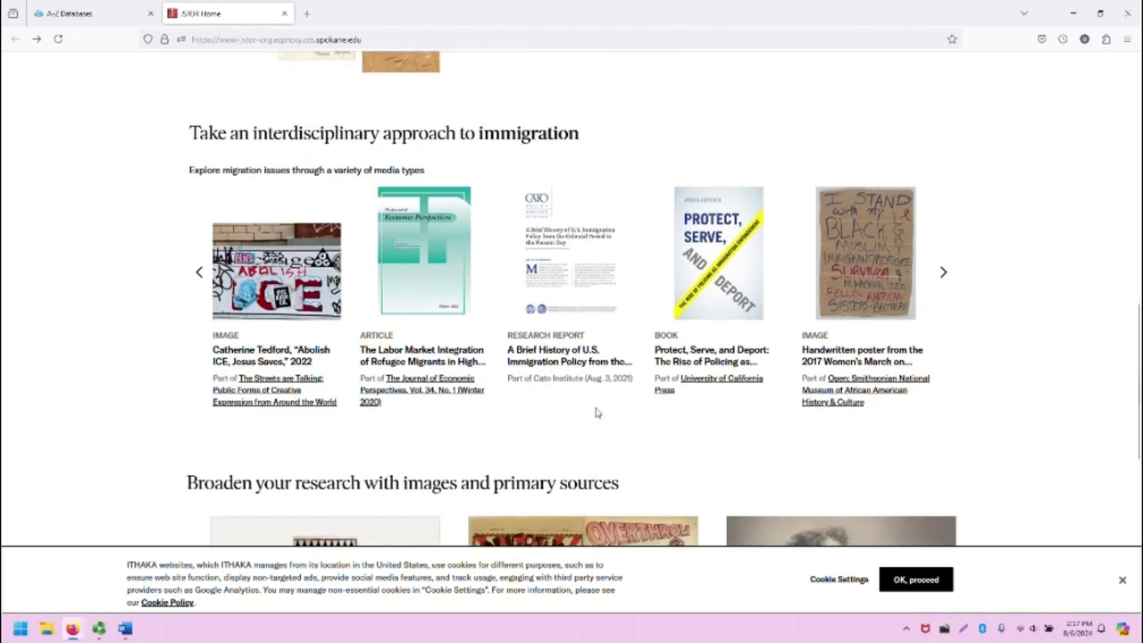
scroll(595, 413, down, 5)
scroll(595, 406, down, 1)
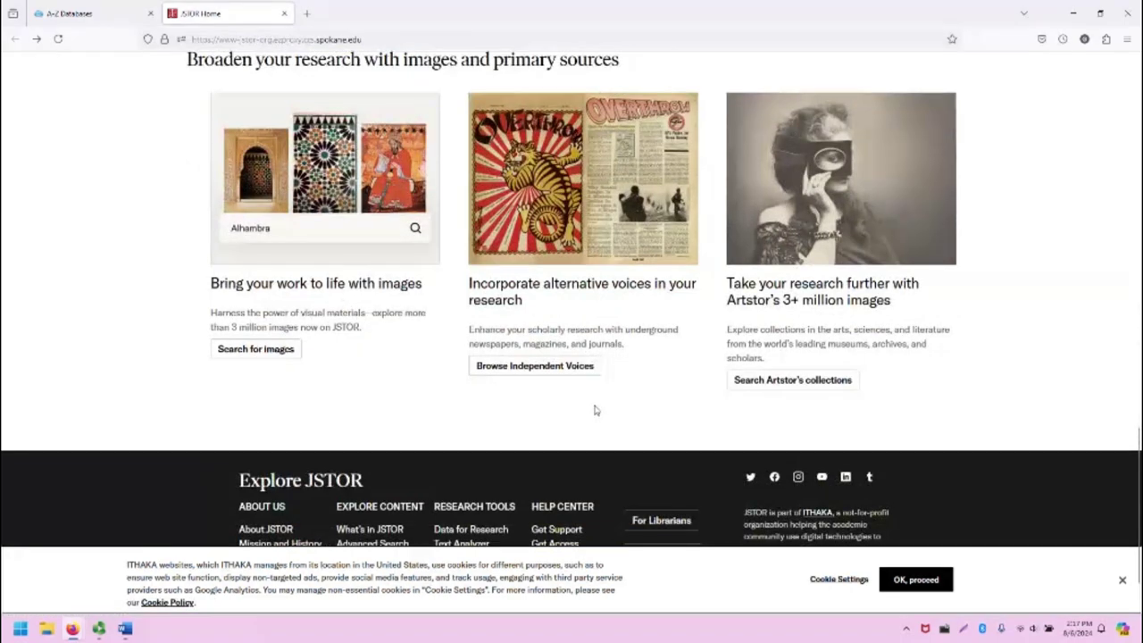
scroll(597, 410, down, 1)
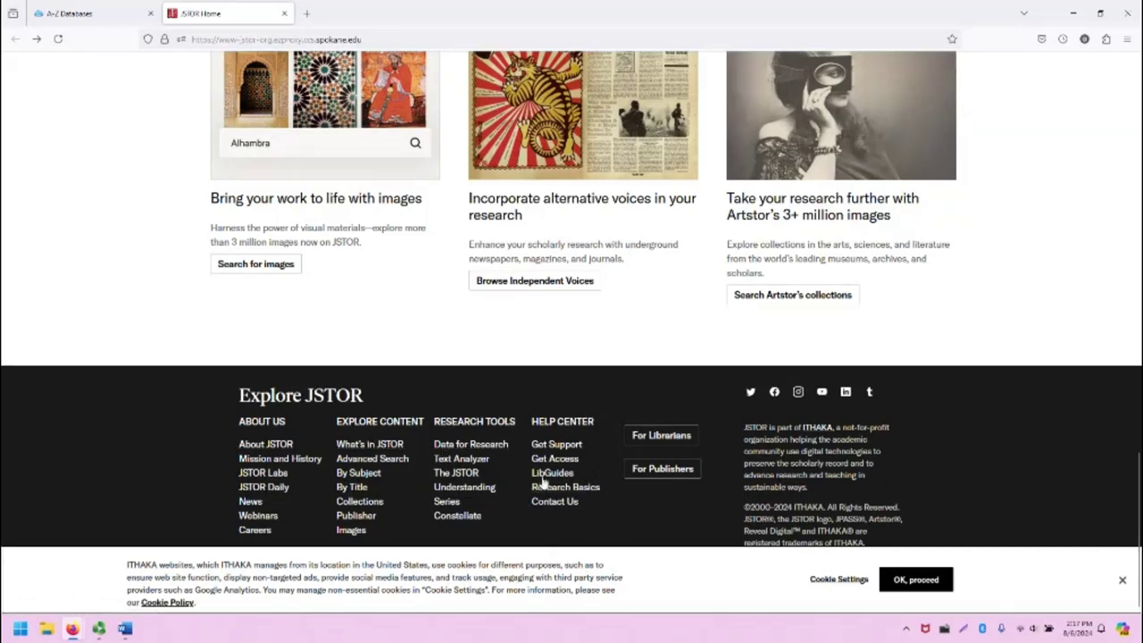
scroll(539, 479, up, 5)
scroll(539, 480, up, 10)
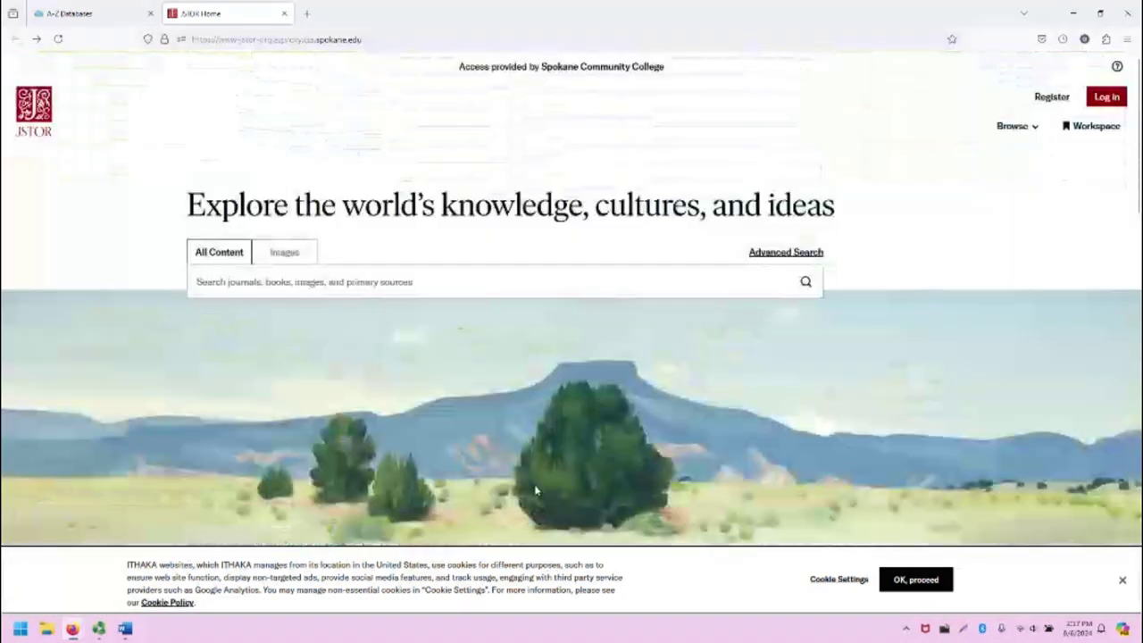
- Enter 'poetry' in the JSTOR search box, showing about 815K results
click(271, 282)
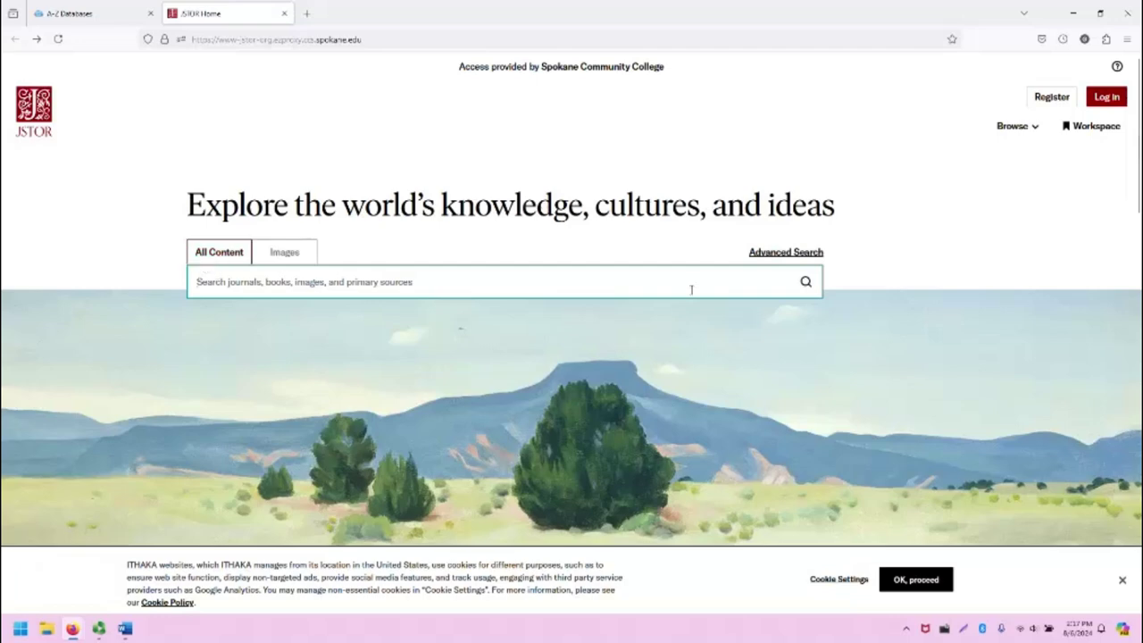
text(poetry)
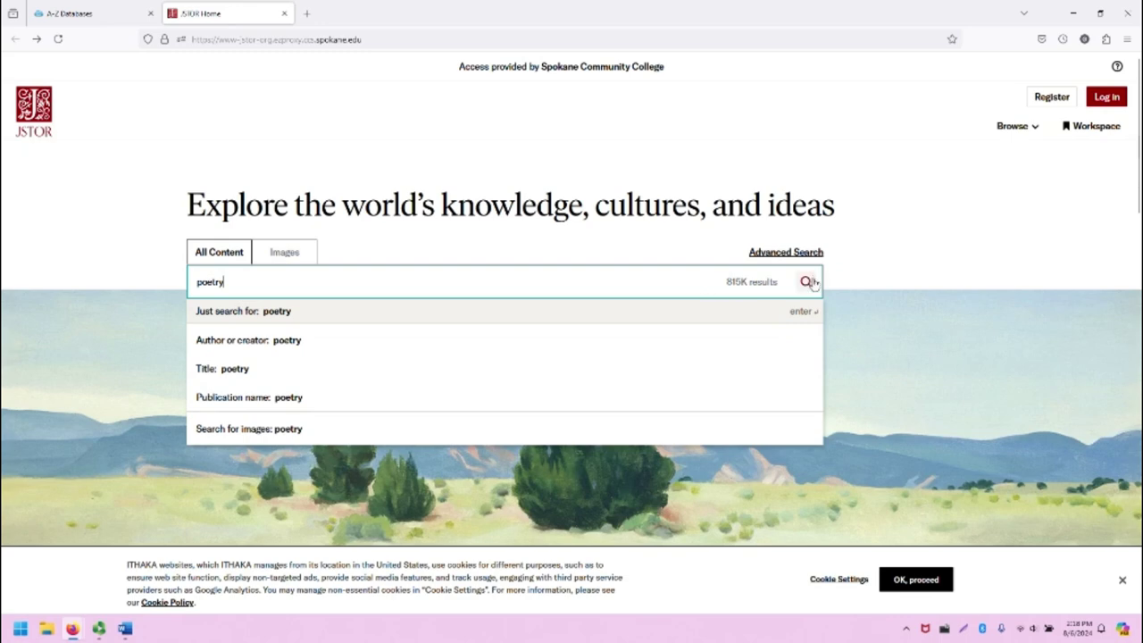
click(808, 282)
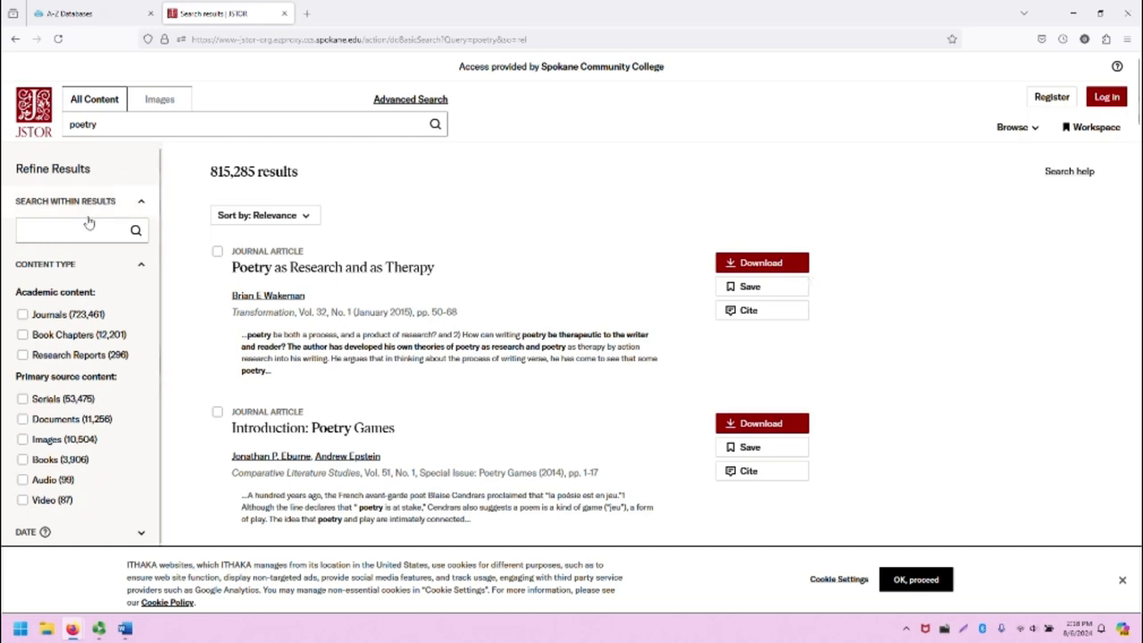
scroll(90, 232, down, 2)
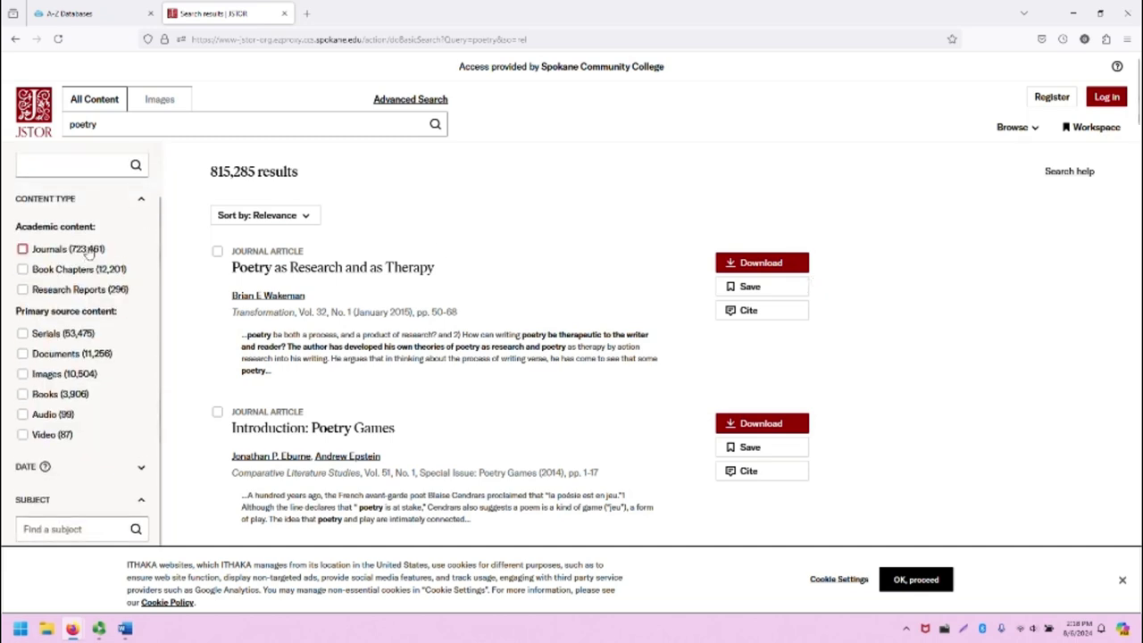
scroll(89, 252, up, 2)
scroll(54, 321, down, 2)
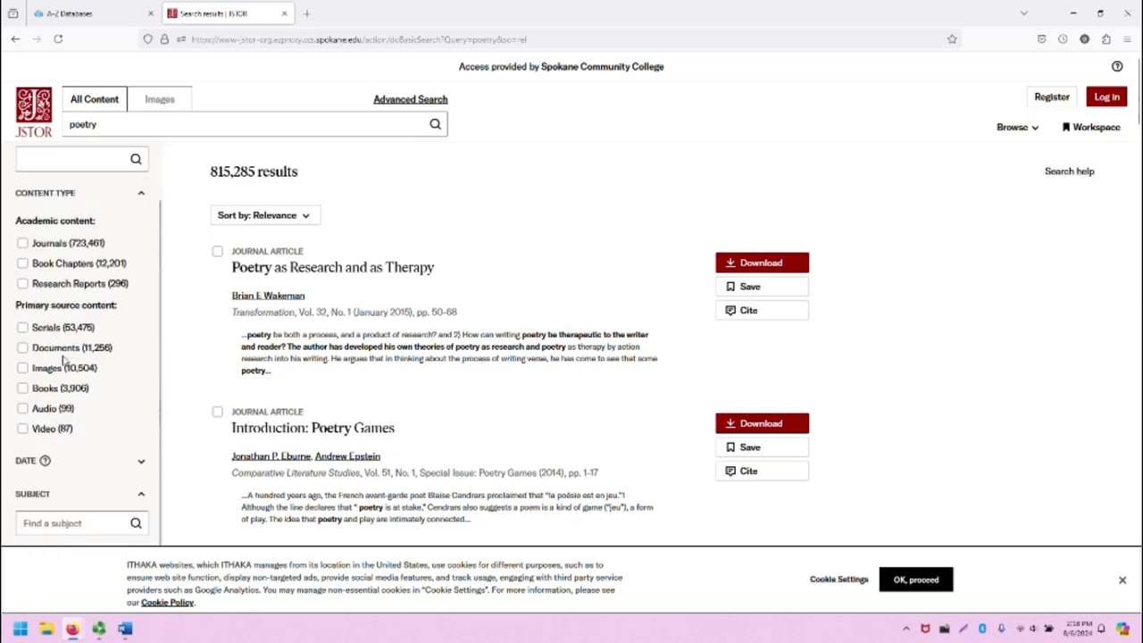
scroll(65, 366, down, 2)
scroll(98, 394, down, 2)
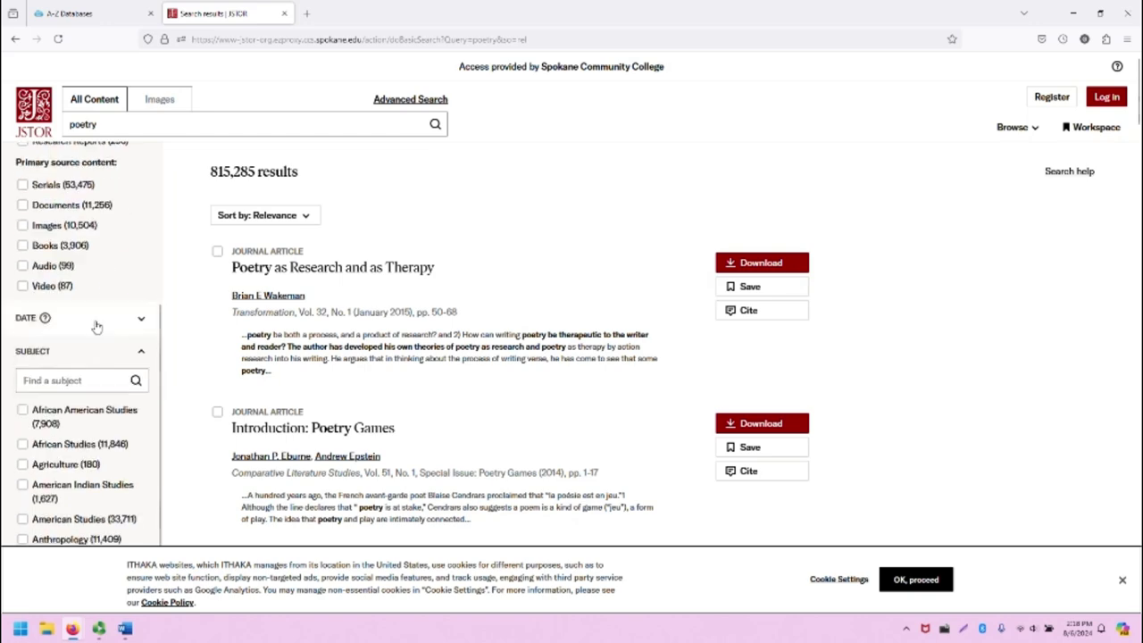
scroll(96, 330, down, 1)
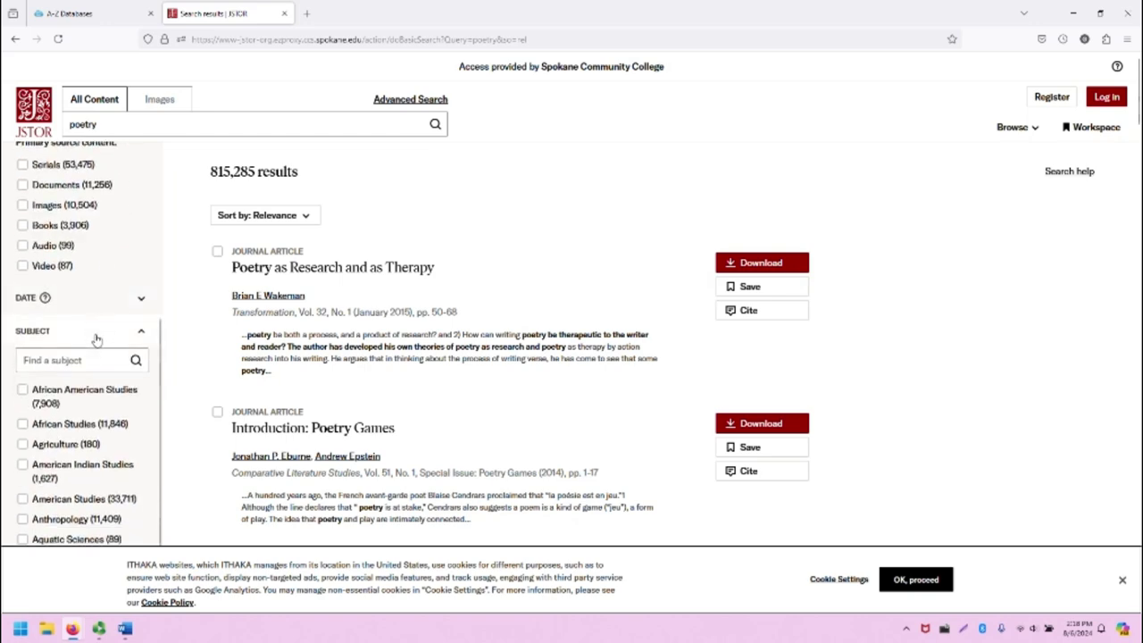
scroll(96, 326, down, 3)
scroll(105, 505, down, 3)
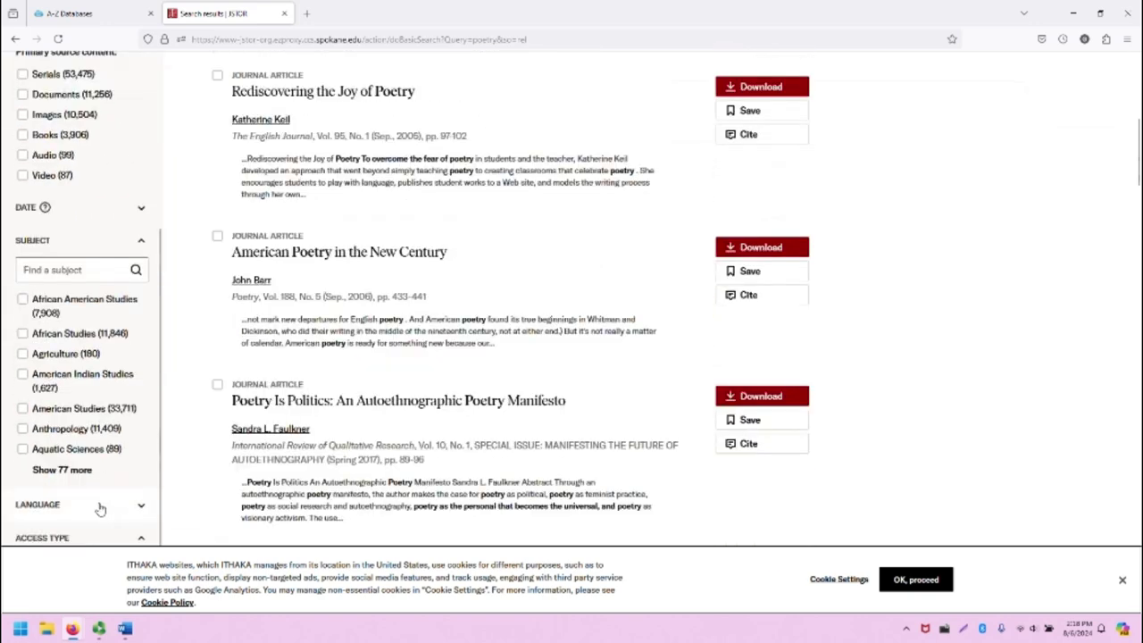
scroll(102, 500, up, 5)
scroll(375, 362, up, 3)
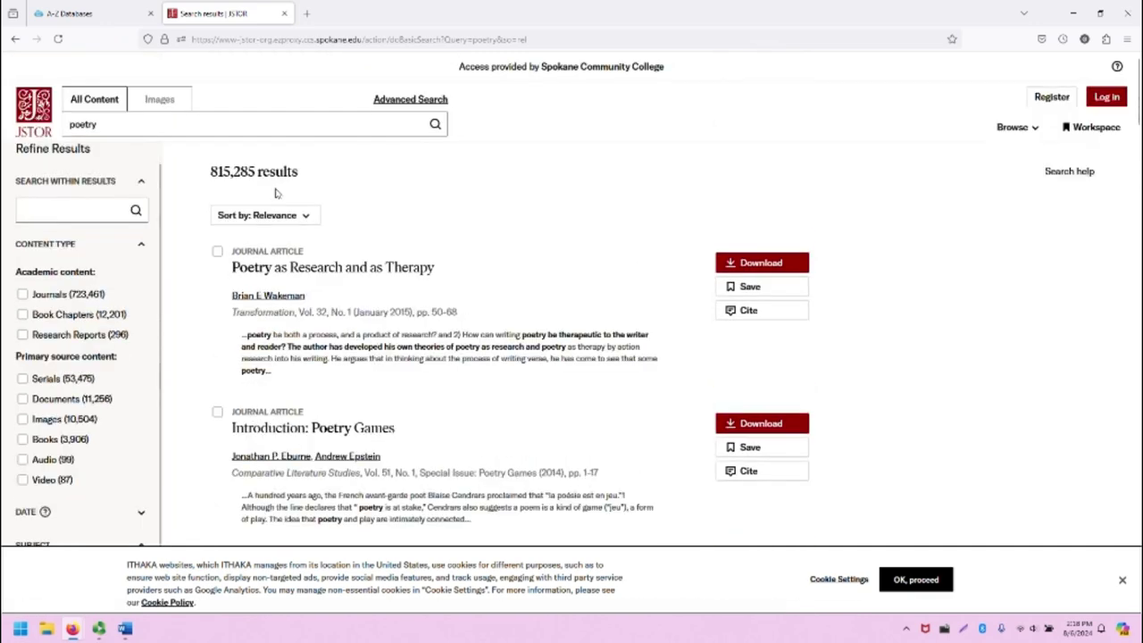
drag(212, 171, 300, 172)
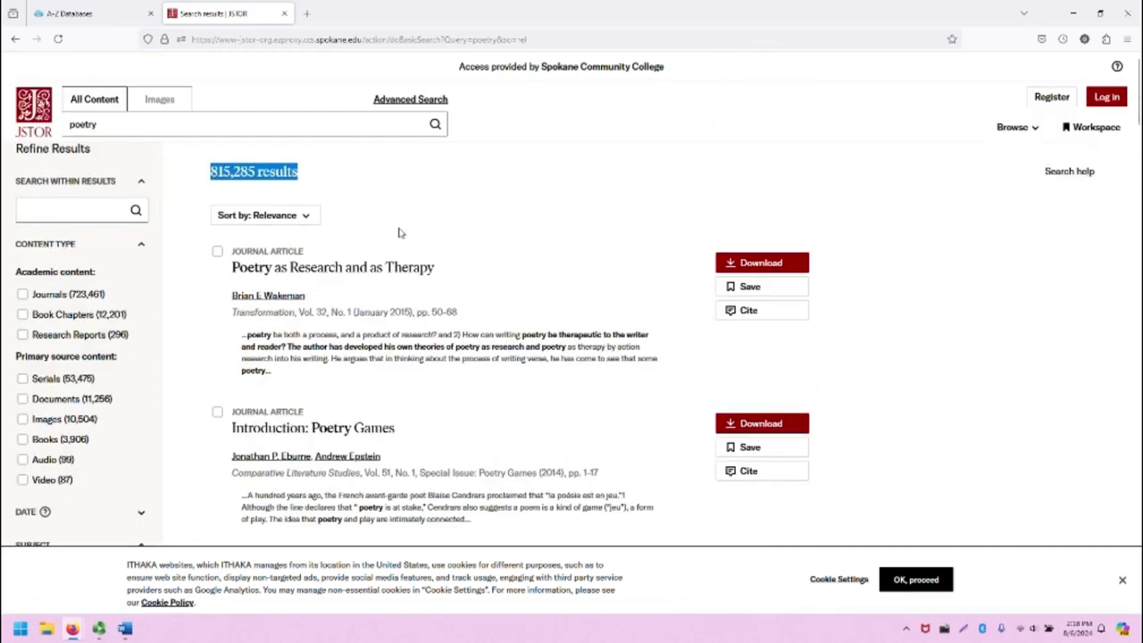
- Look at the Sort by choices and keep sorting by Relevance
click(399, 231)
click(277, 221)
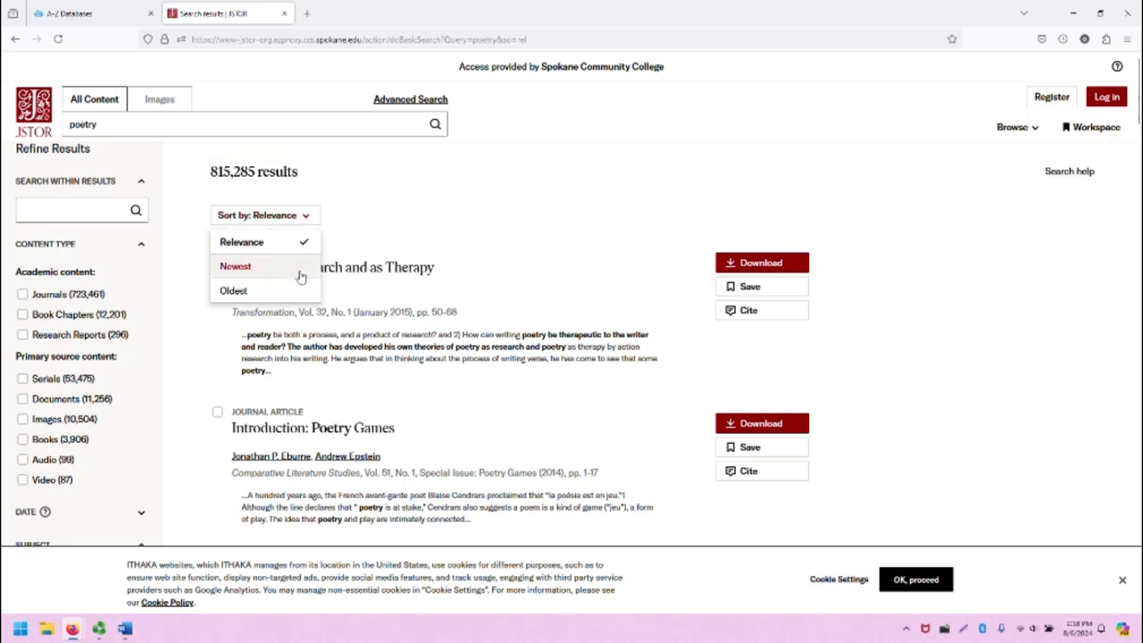
click(468, 180)
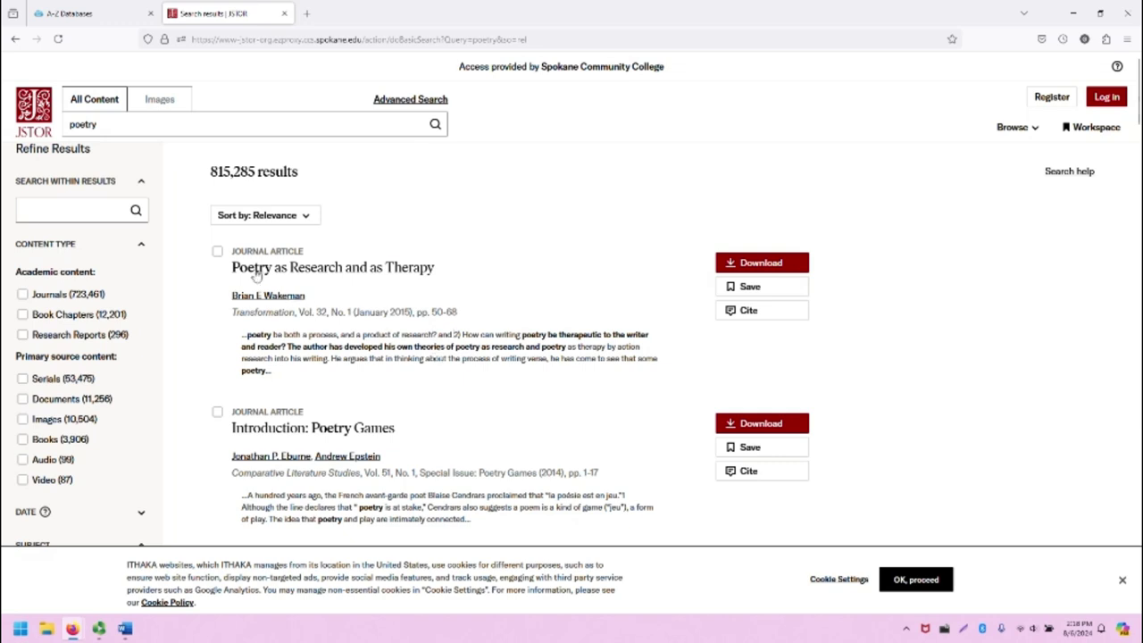
- Highlight the first result's item type and snippet paragraph, then clear each highlight
drag(233, 251, 304, 251)
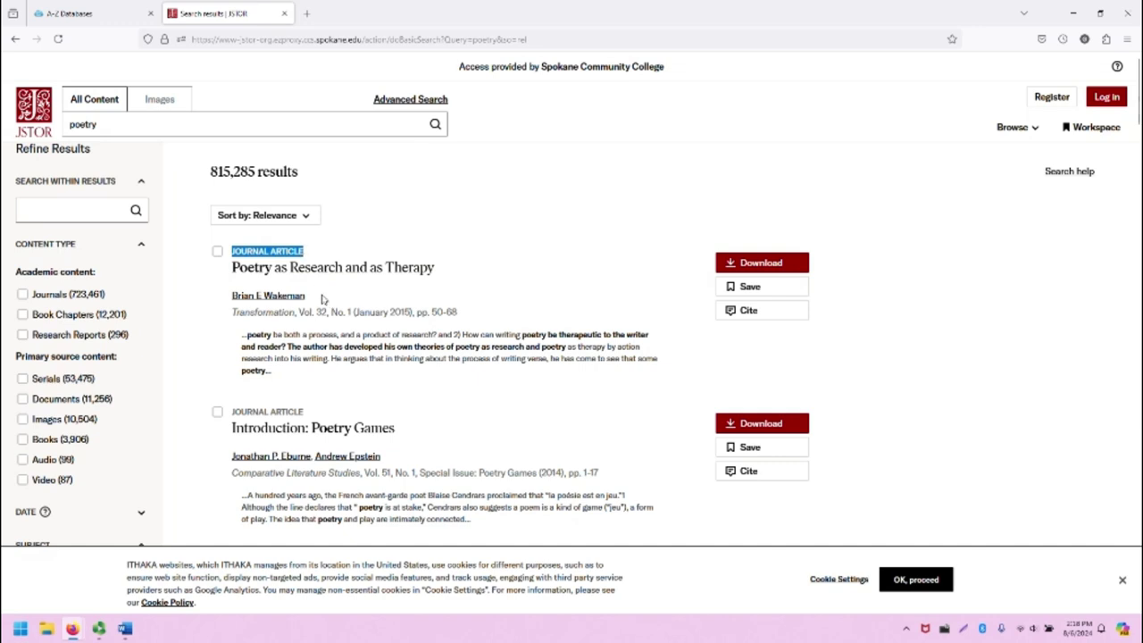
click(214, 244)
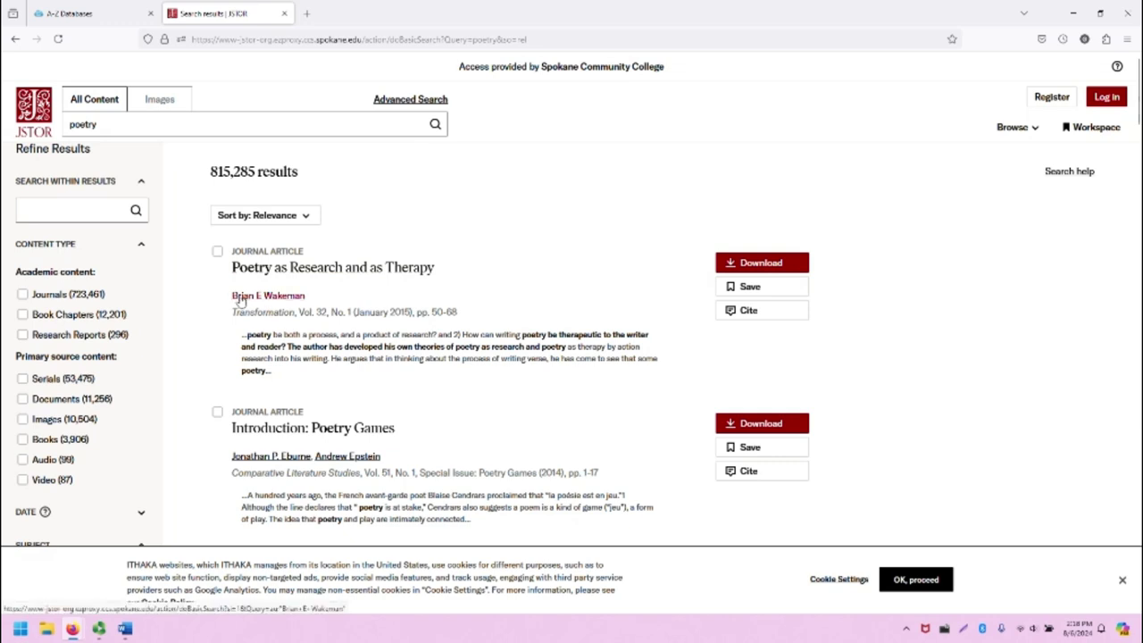
triple_click(329, 378)
click(330, 380)
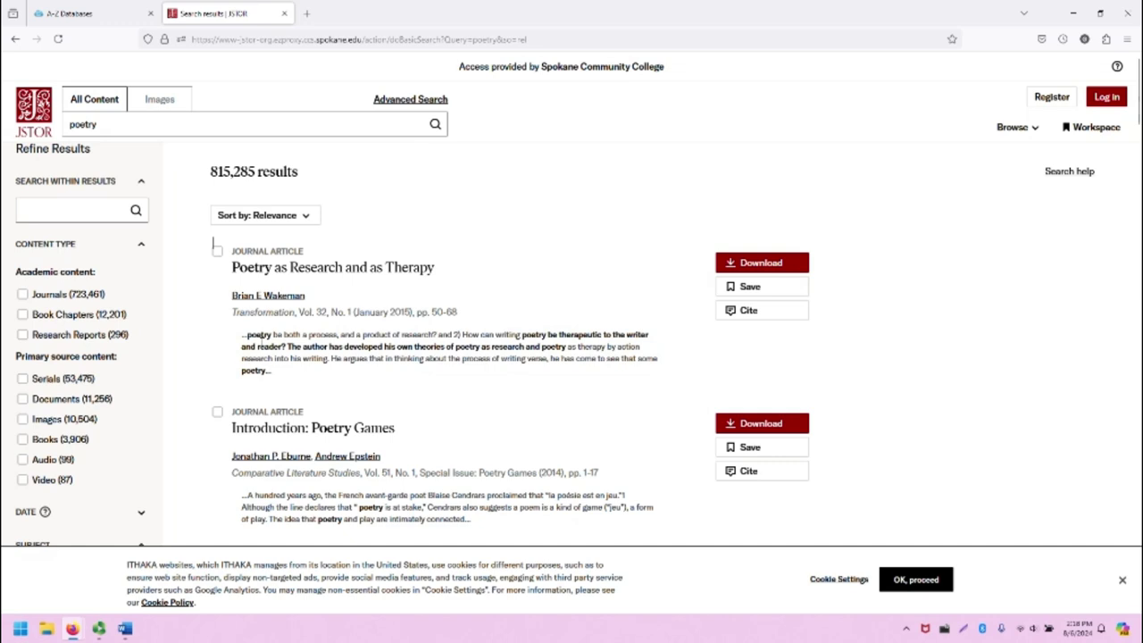
- Show the first result's citations, click into the Chicago citation, then close Cite This Item
click(762, 311)
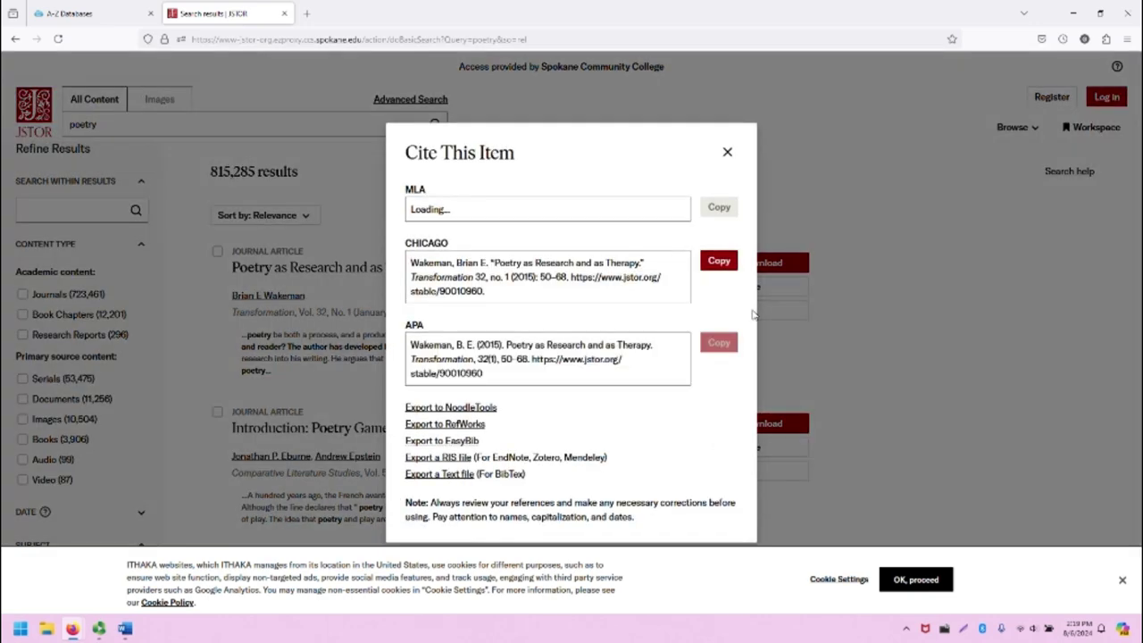
click(524, 272)
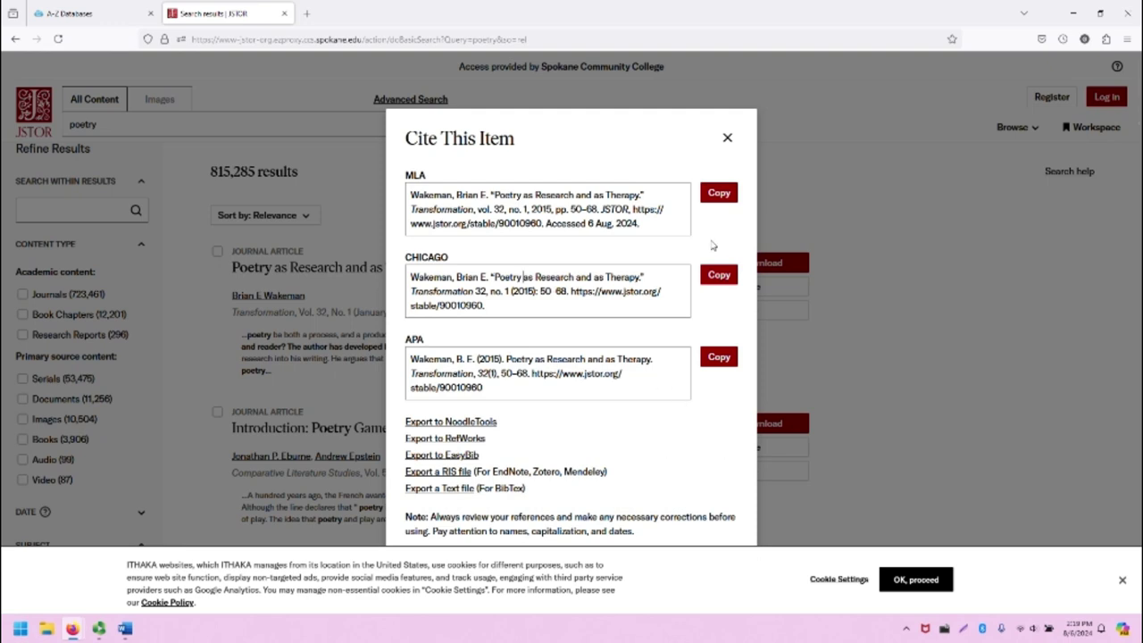
click(726, 139)
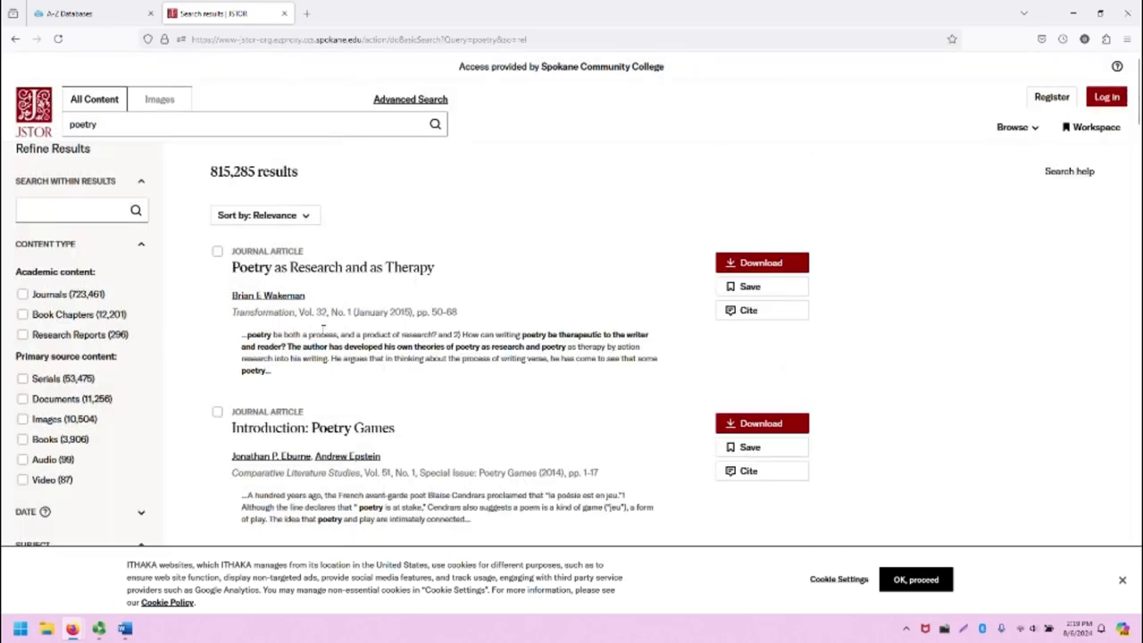
- Open the 'Poetry as Research and as Therapy' record and highlight its title and citation line
click(356, 271)
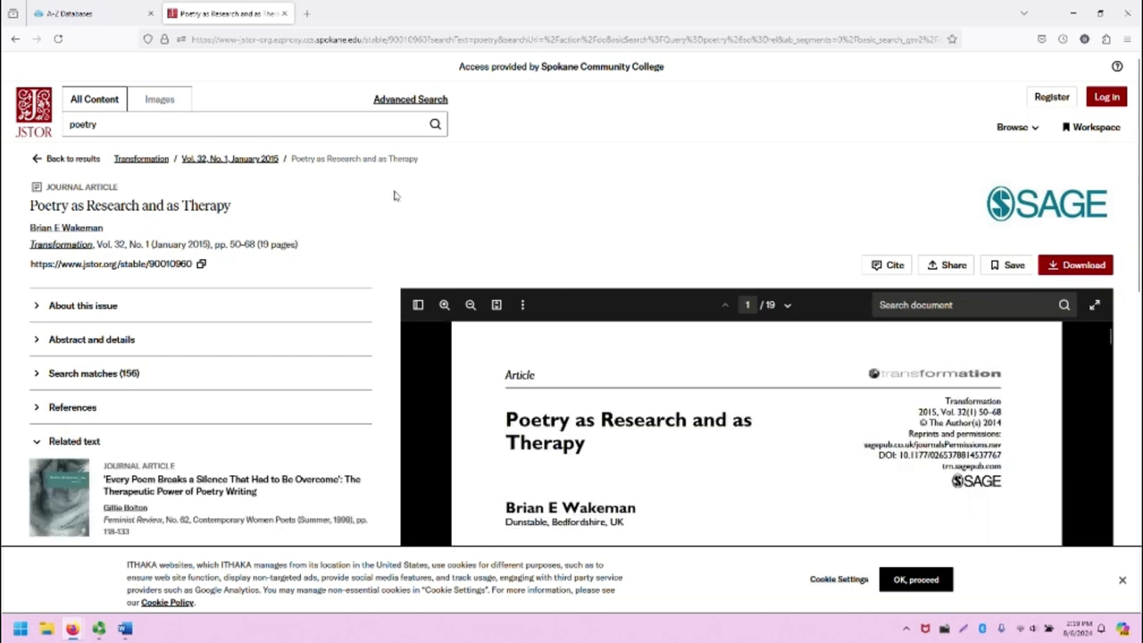
scroll(389, 231, down, 1)
scroll(398, 224, up, 1)
drag(255, 272, 20, 217)
click(19, 217)
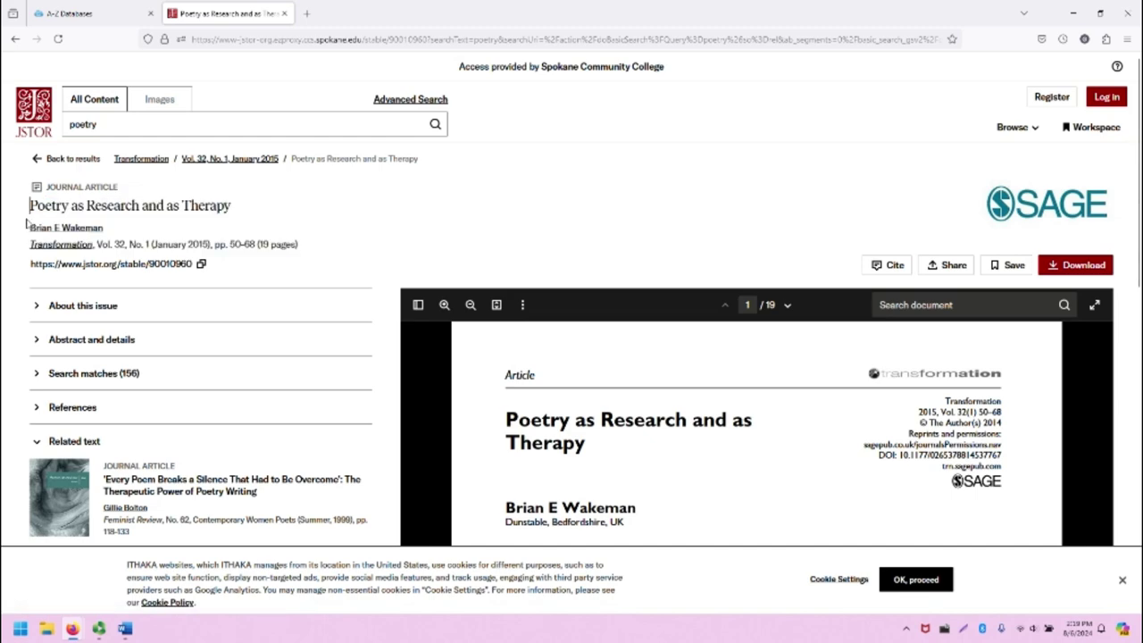
- Expand and collapse the About this issue, Abstract and details, and Search matches (156) panels
click(38, 307)
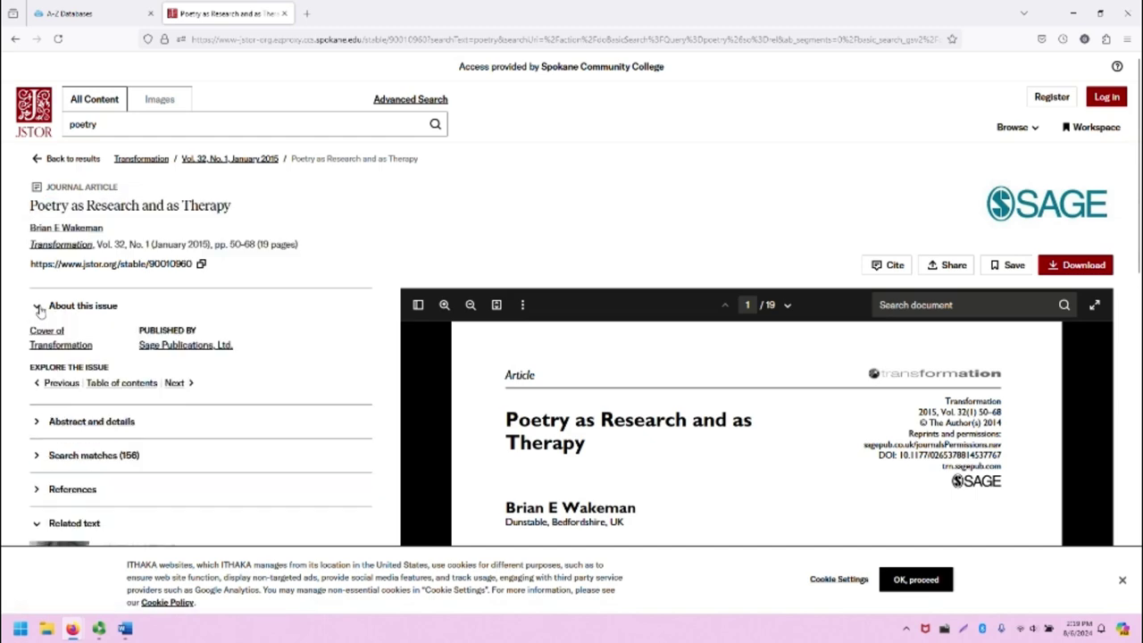
click(38, 307)
click(40, 340)
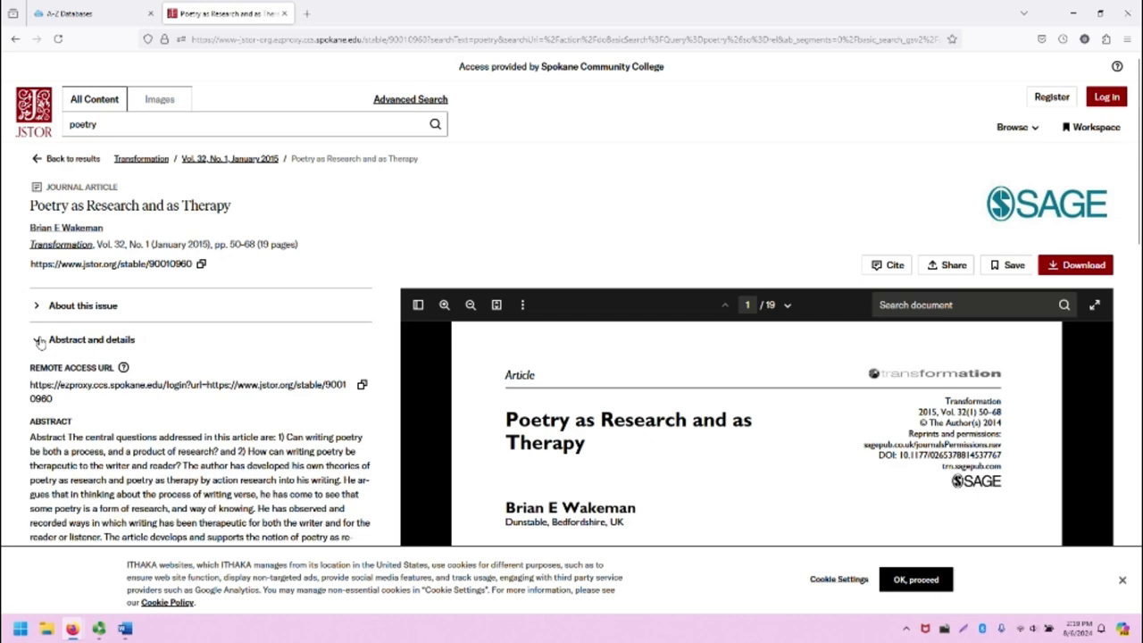
click(39, 341)
click(45, 373)
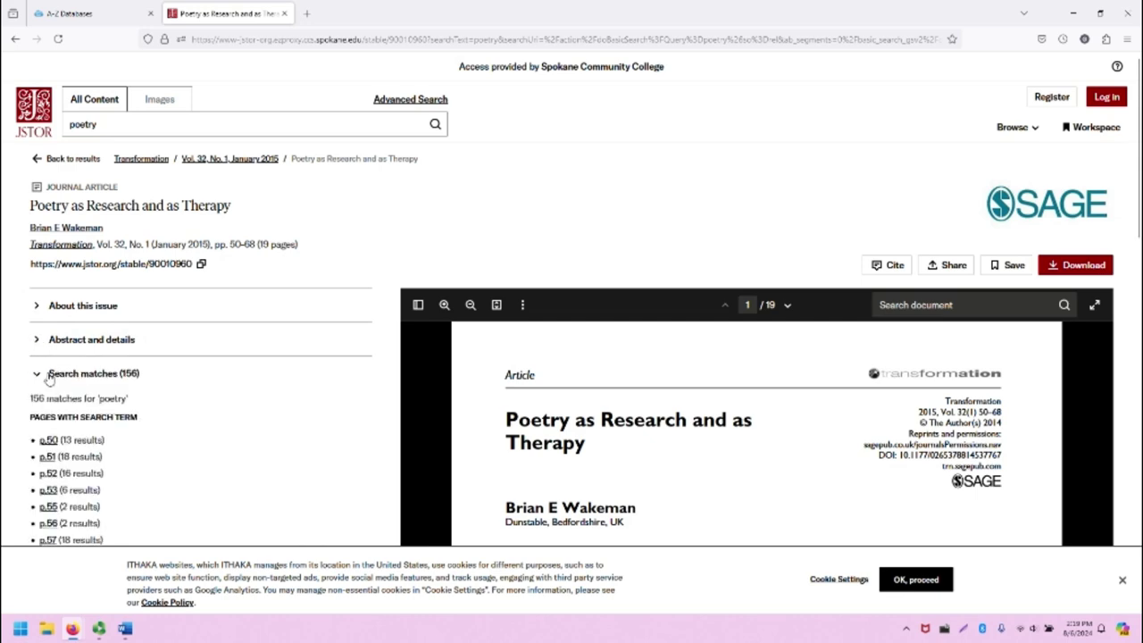
click(47, 375)
scroll(42, 409, down, 2)
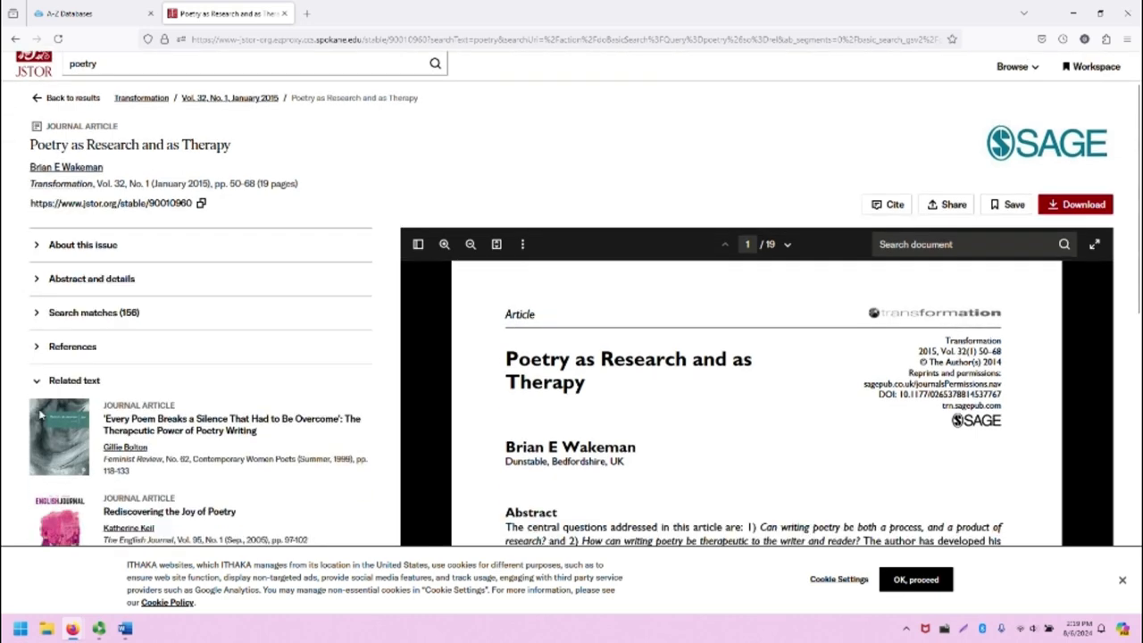
scroll(39, 411, down, 4)
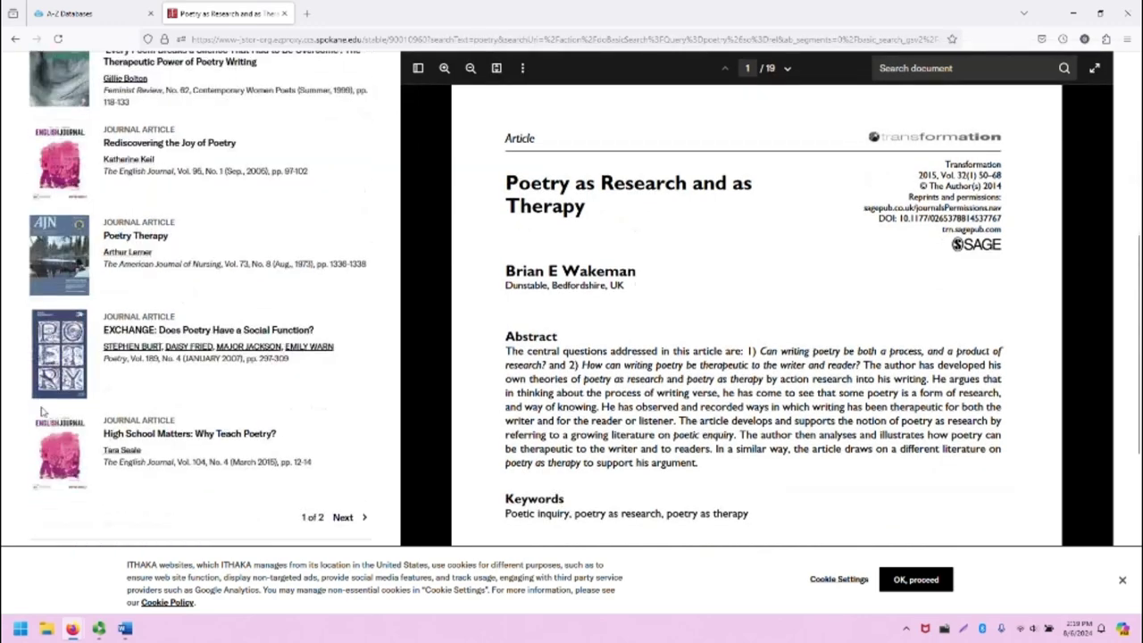
scroll(40, 411, down, 1)
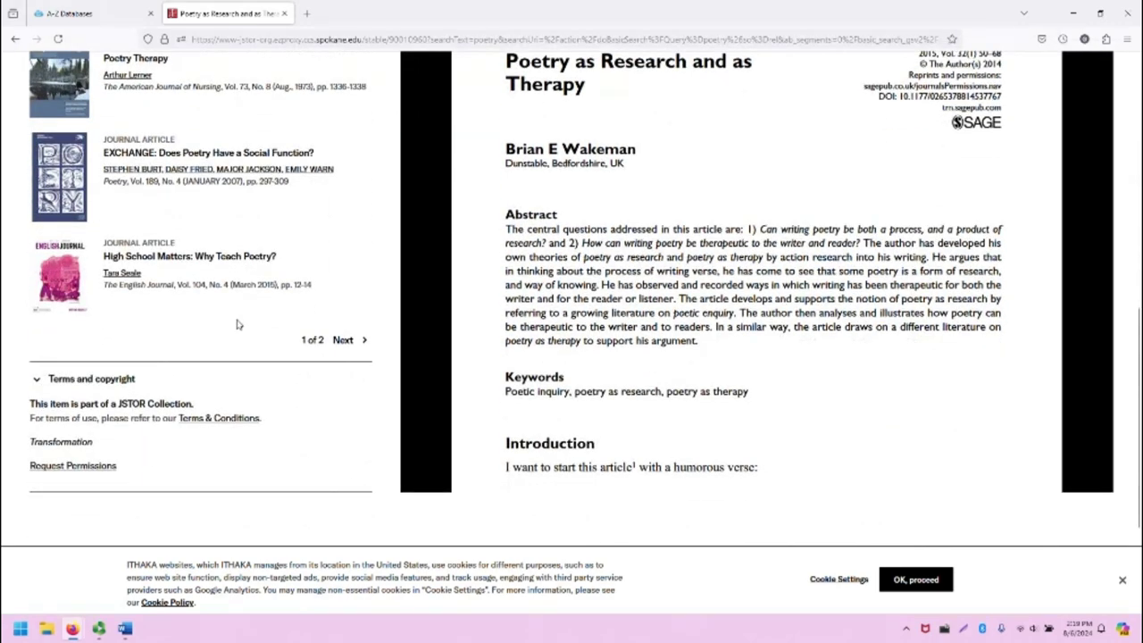
scroll(231, 337, up, 5)
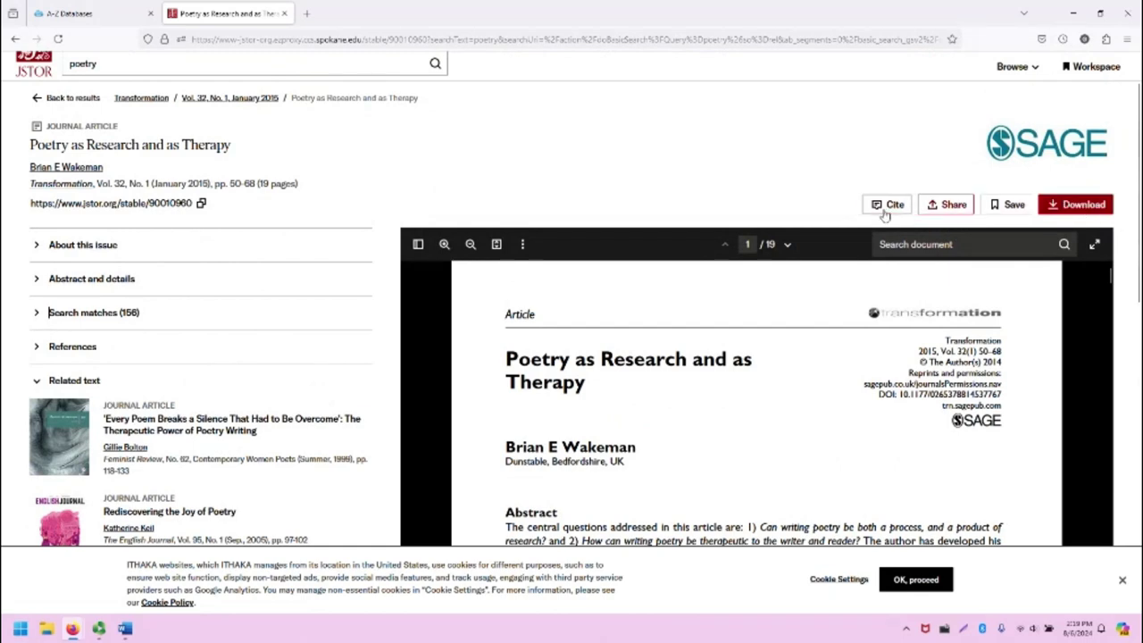
scroll(597, 170, down, 2)
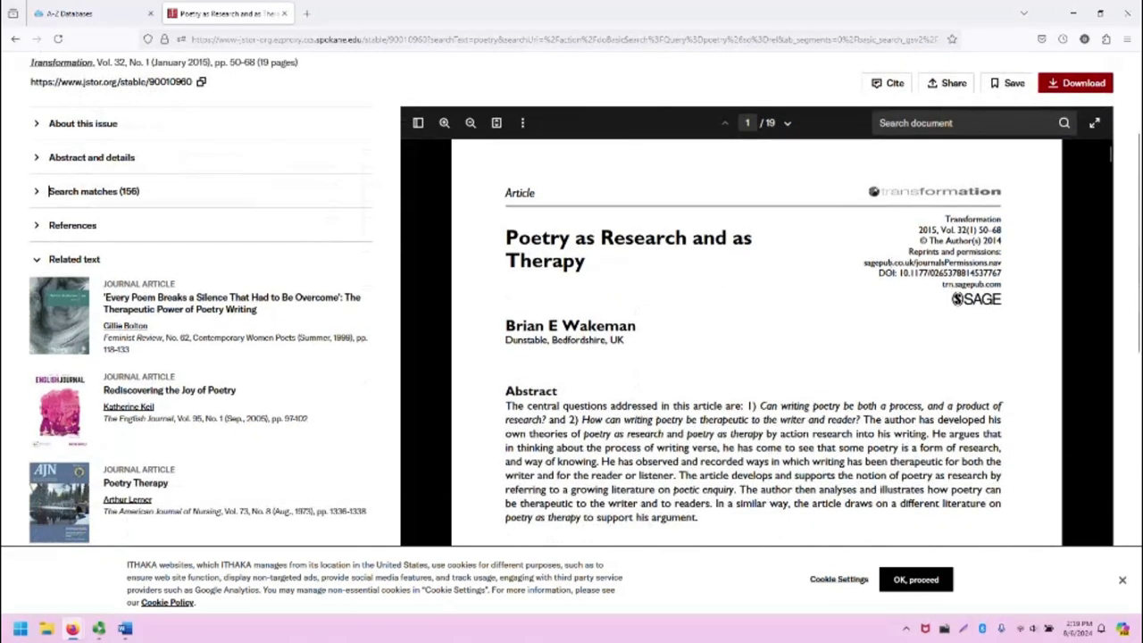
scroll(687, 336, down, 5)
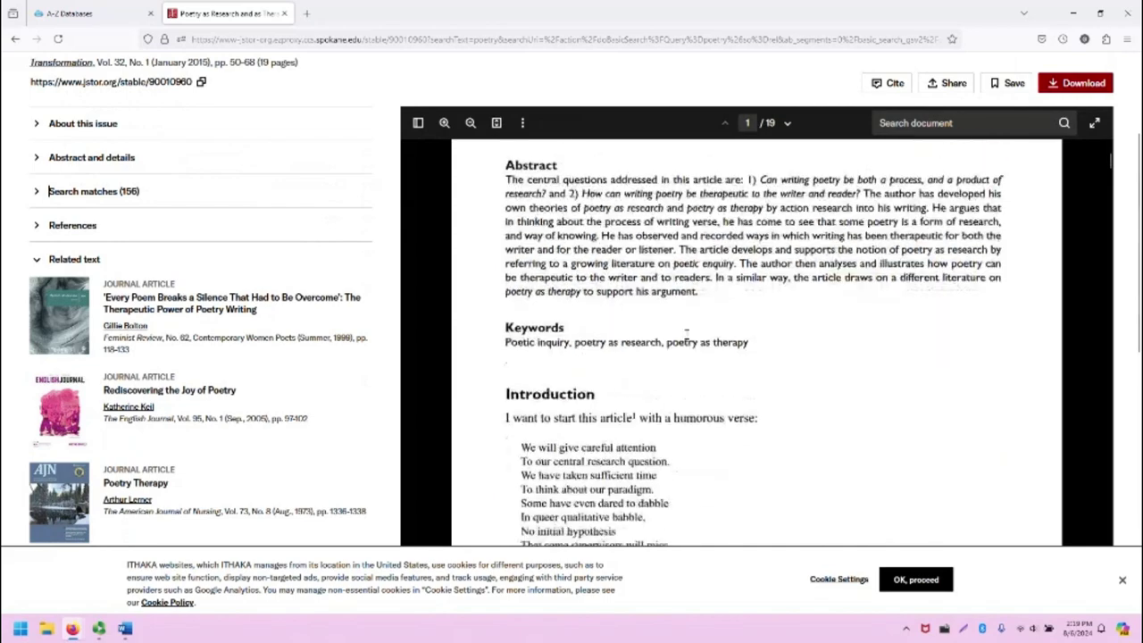
scroll(683, 347, up, 5)
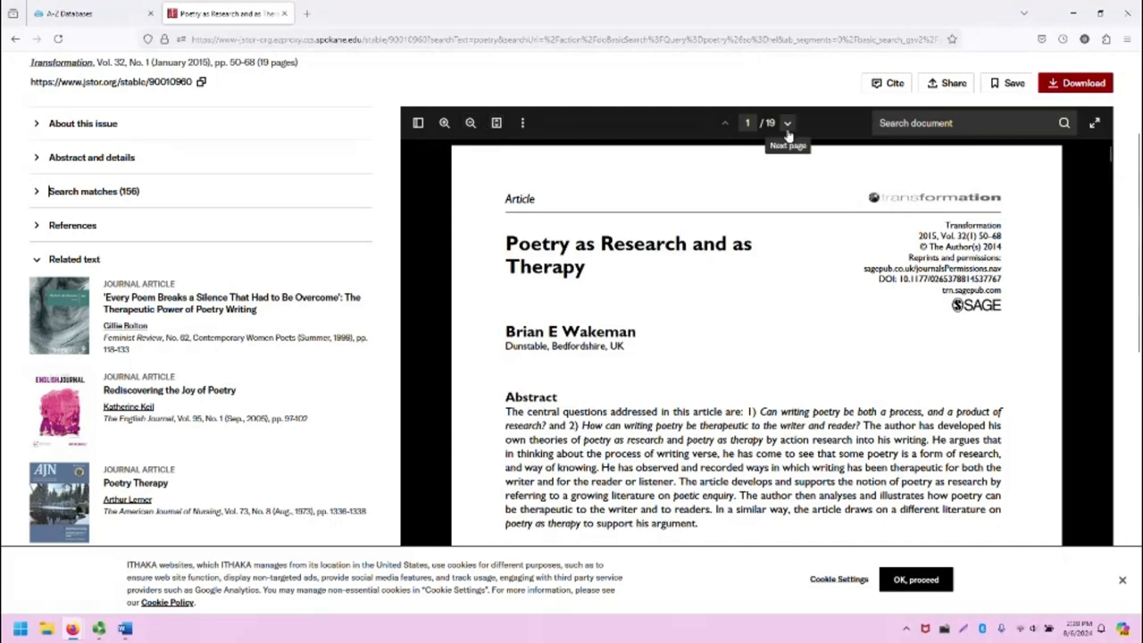
click(917, 121)
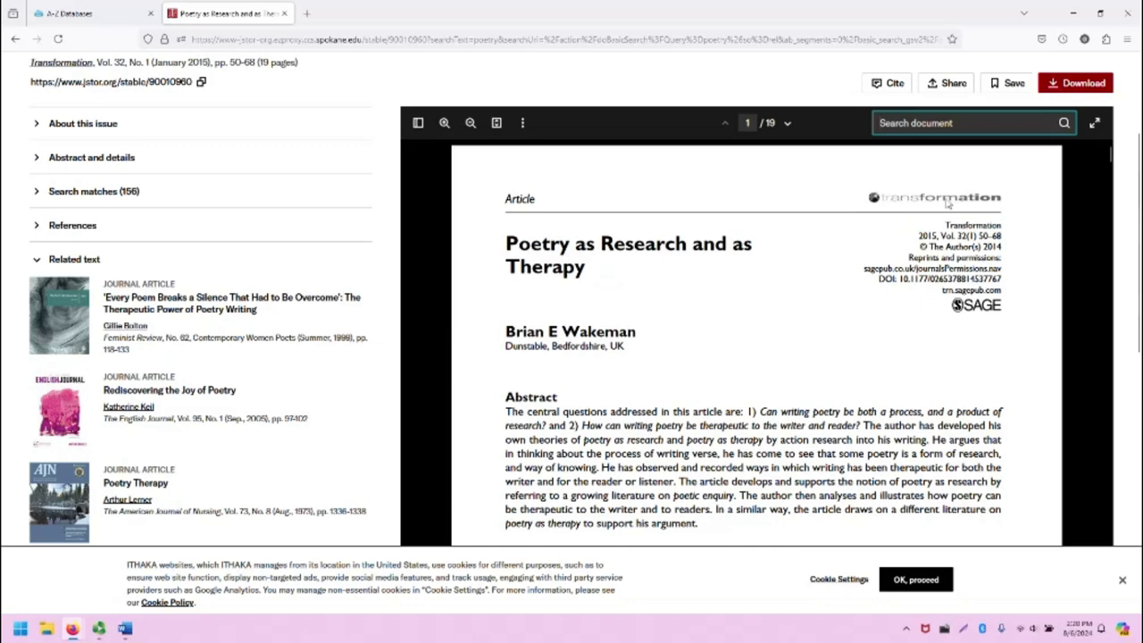
scroll(843, 317, down, 3)
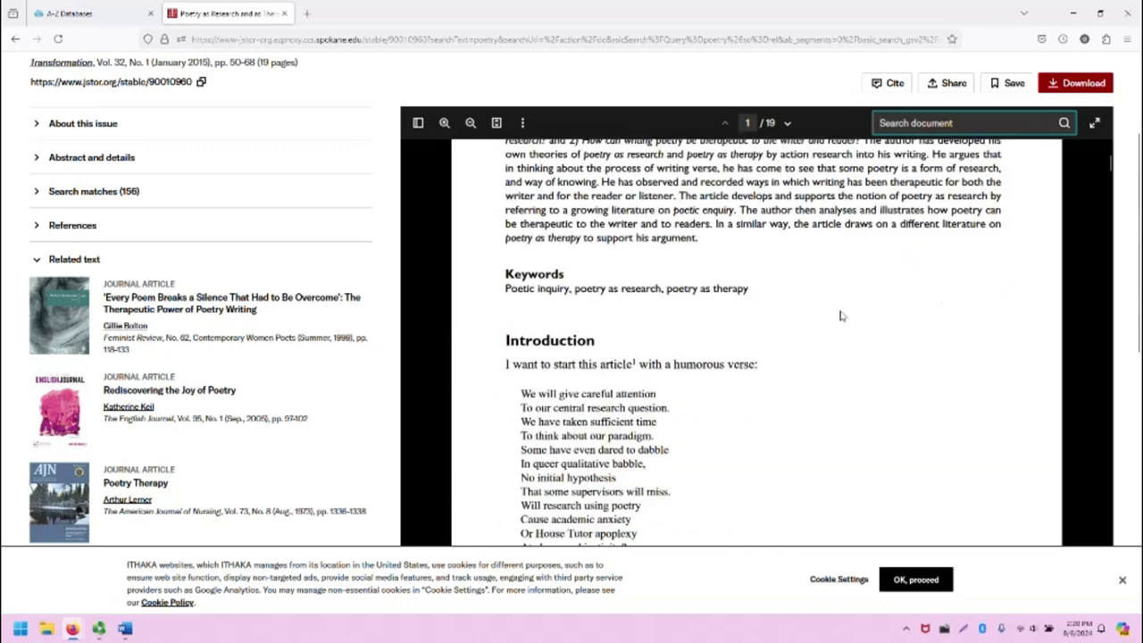
scroll(827, 347, down, 4)
scroll(822, 354, up, 8)
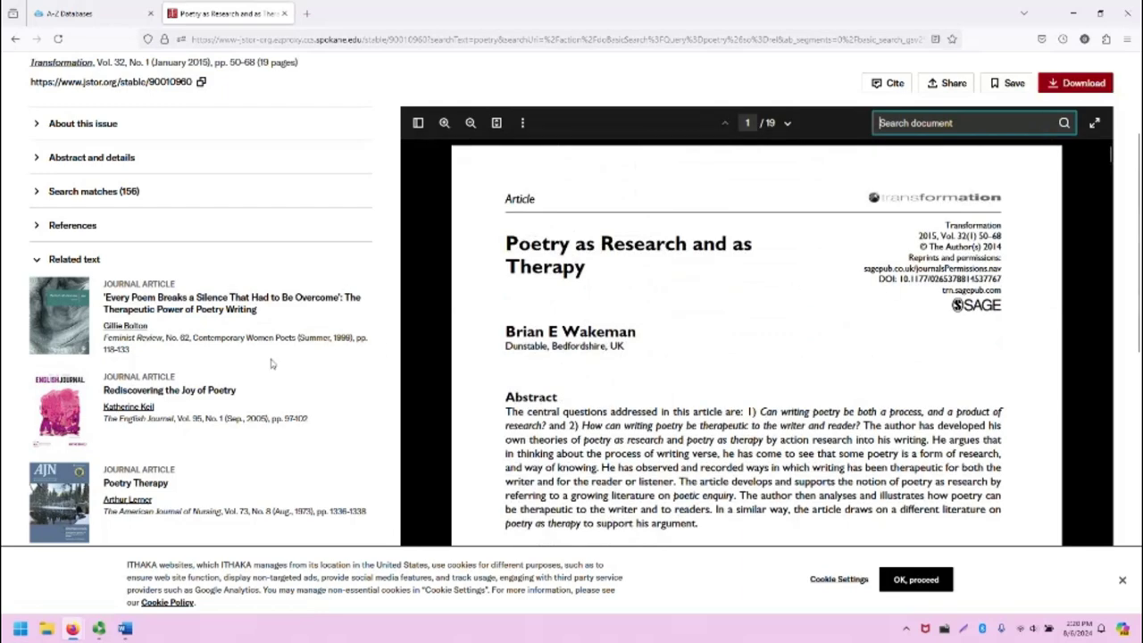
scroll(275, 357, up, 2)
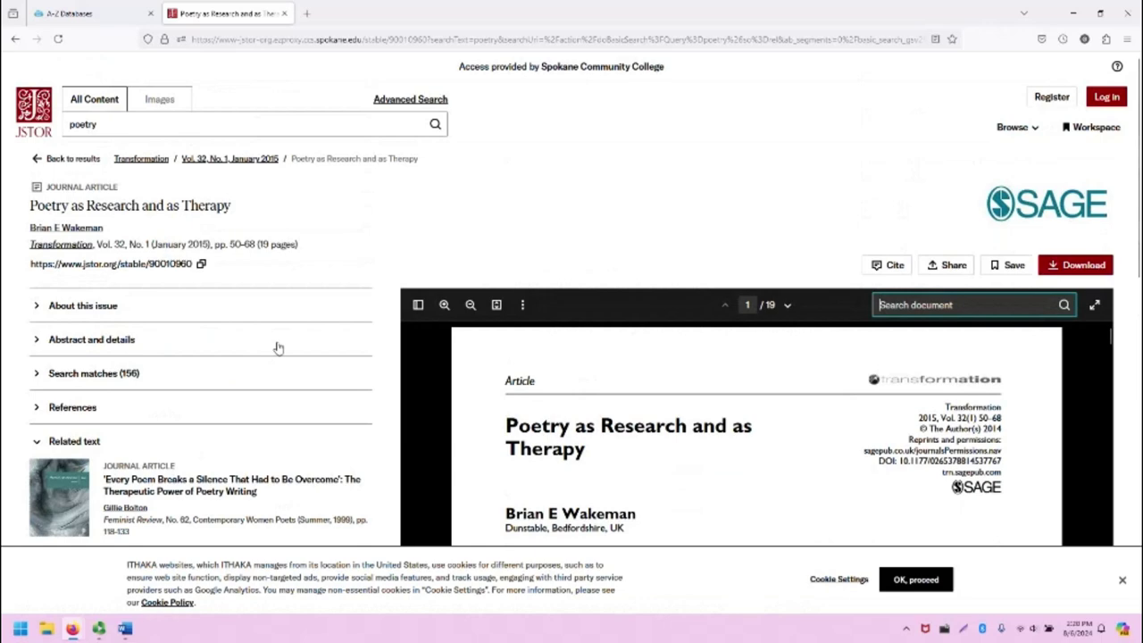